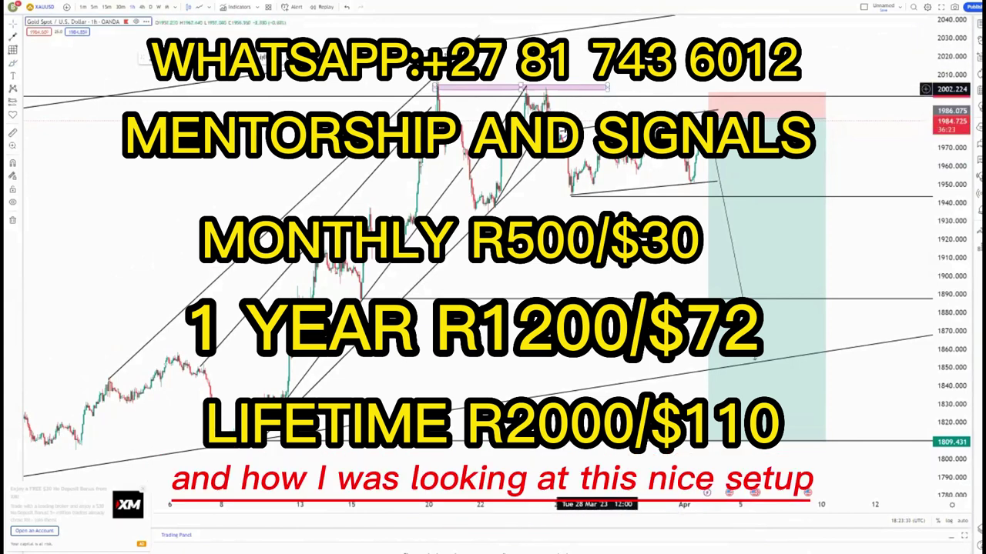
Switch the gold chart to the daily timeframe and remove all drawings from it.
click(571, 121)
click(593, 27)
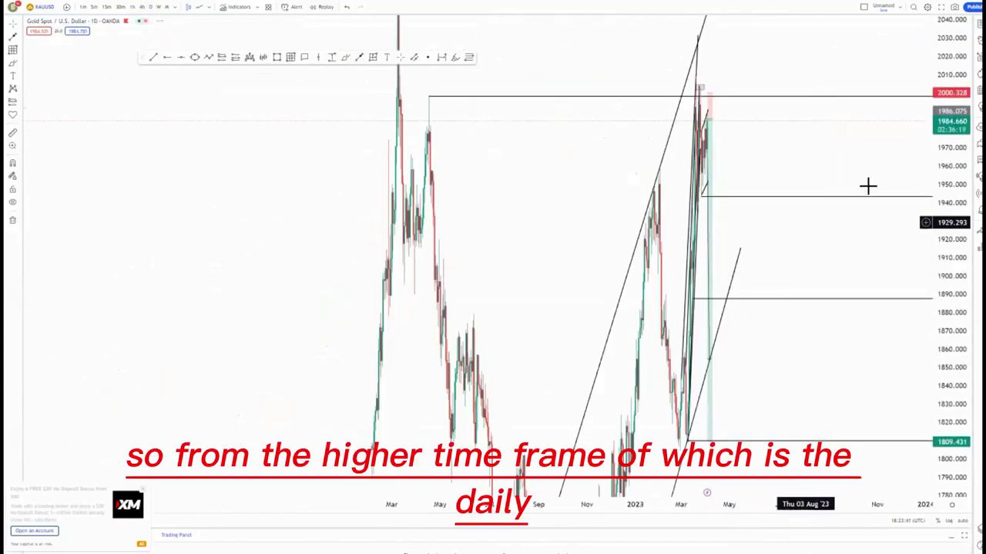
drag(946, 106, 945, 400)
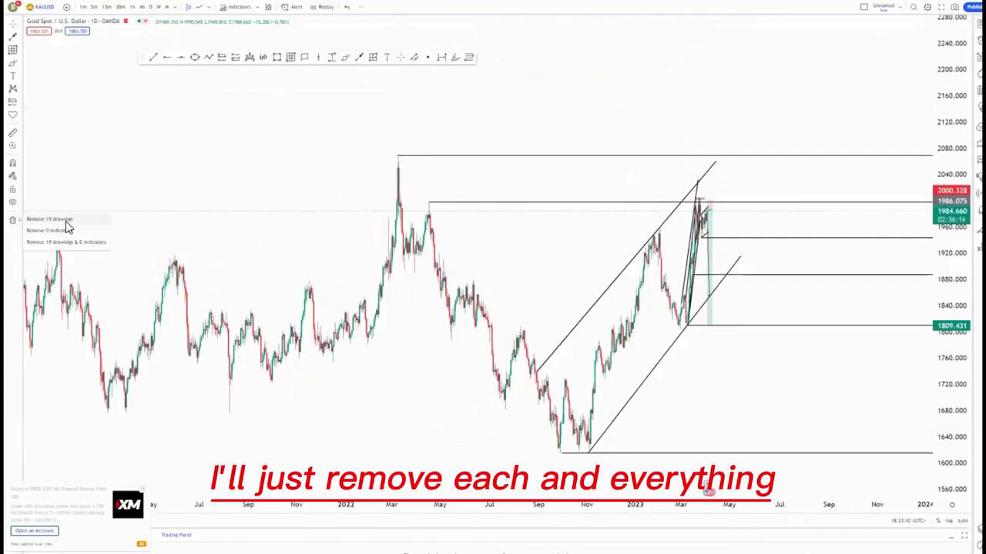
click(65, 220)
scroll(667, 202, right, 2)
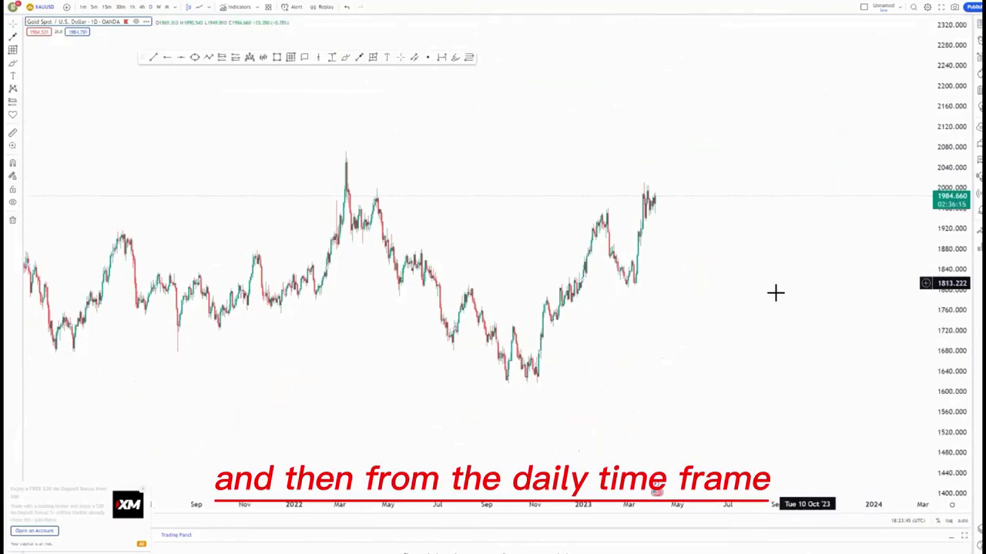
Draw horizontal rays from the April 2022 high, the March 2022 high and the September 2022 low.
drag(171, 95, 177, 78)
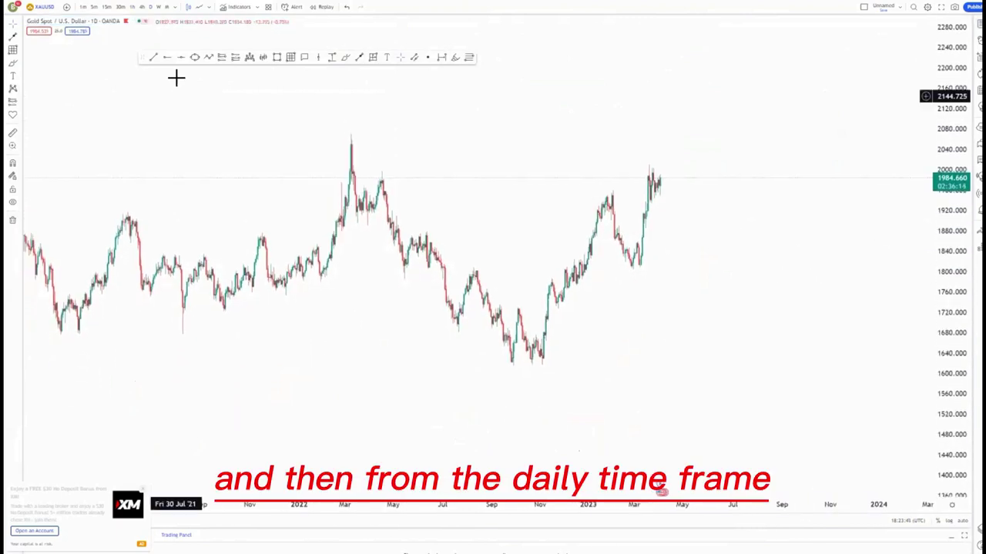
click(382, 171)
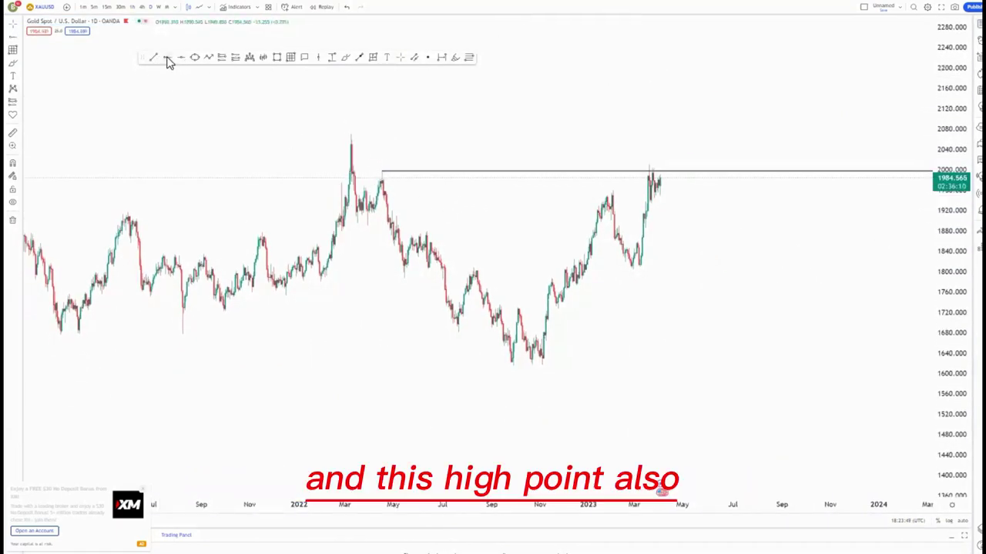
click(350, 134)
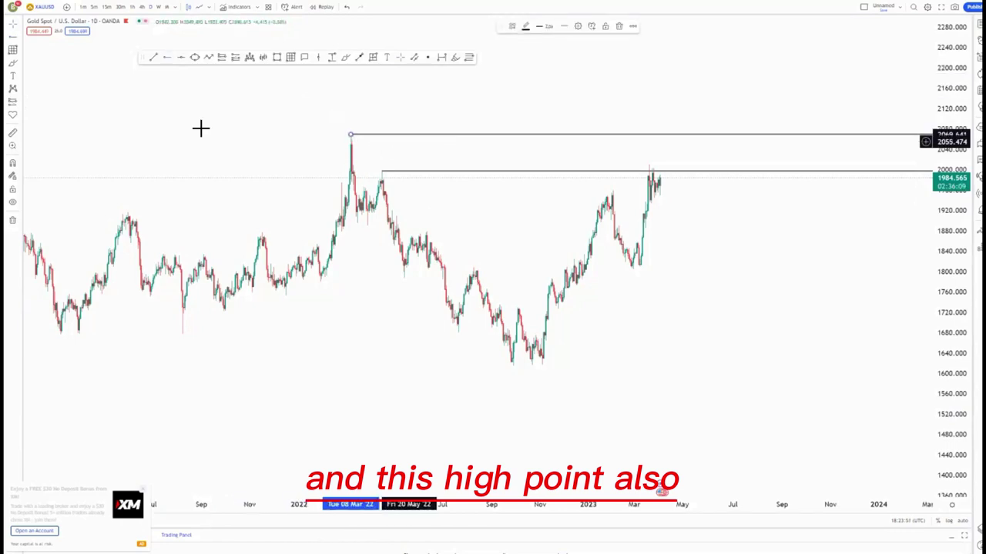
click(512, 365)
Draw a rising channel with an upper trend line from about 1731 to 2024 and a lower one from about 1611 to 1915.
drag(726, 324, 809, 317)
scroll(752, 344, up, 2)
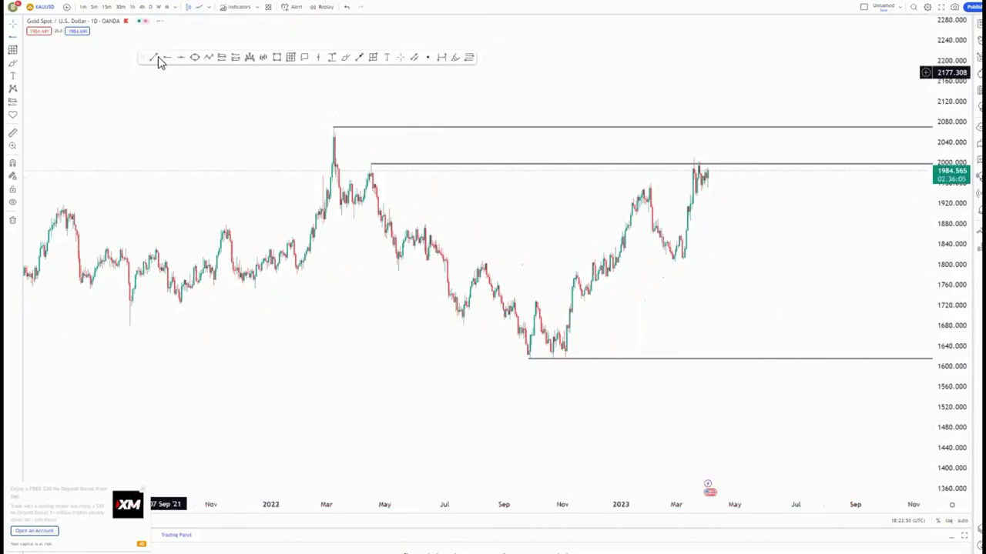
click(689, 149)
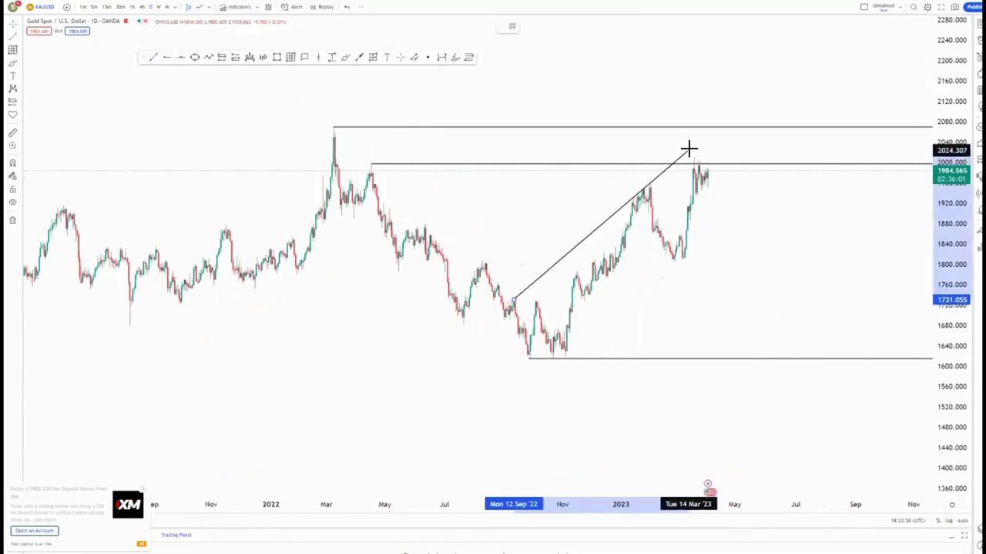
click(193, 58)
click(566, 359)
click(738, 220)
click(741, 205)
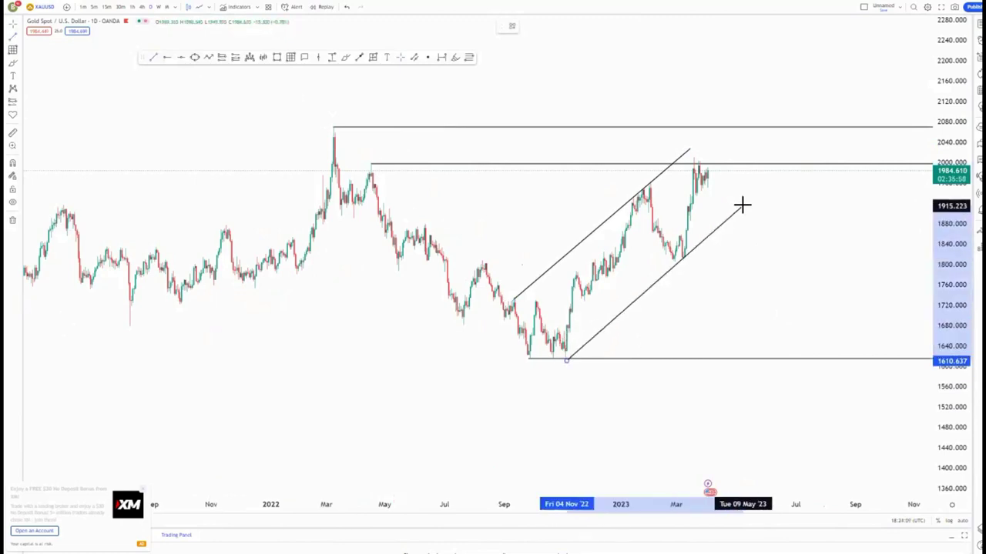
Move the upper channel line's start to about 1735 and extend its end to about 2053; extend the lower line to about 1939.
click(514, 301)
click(684, 281)
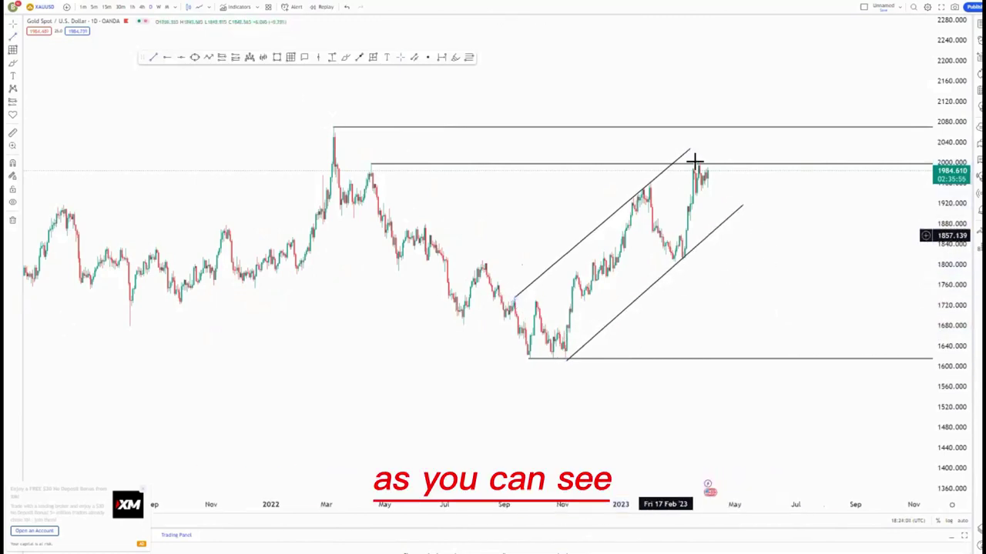
drag(691, 154, 709, 137)
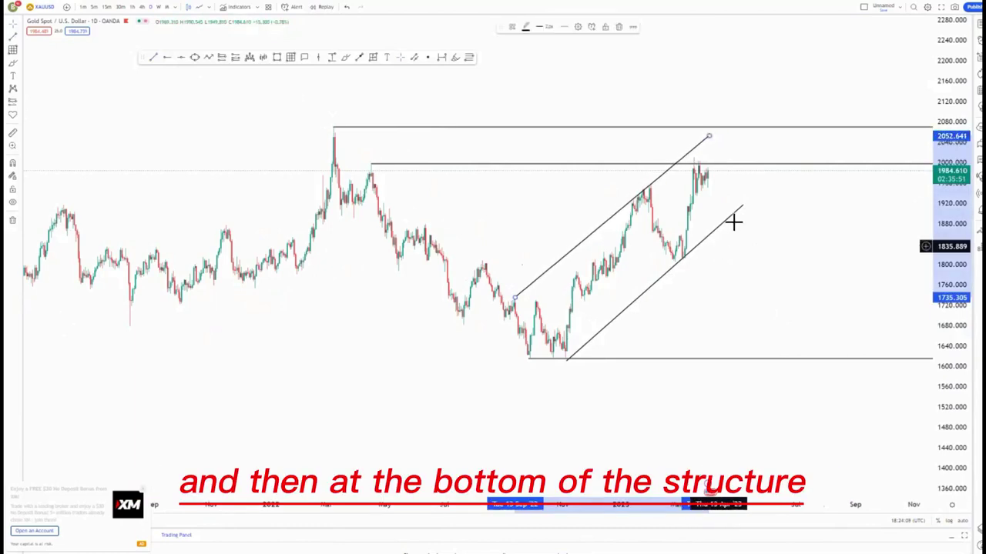
click(735, 222)
drag(743, 208, 755, 201)
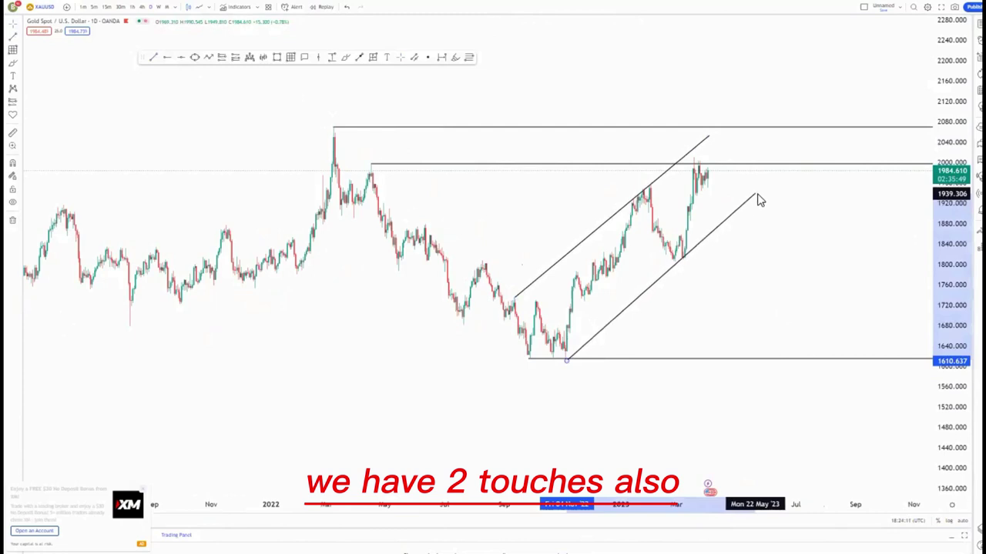
click(748, 242)
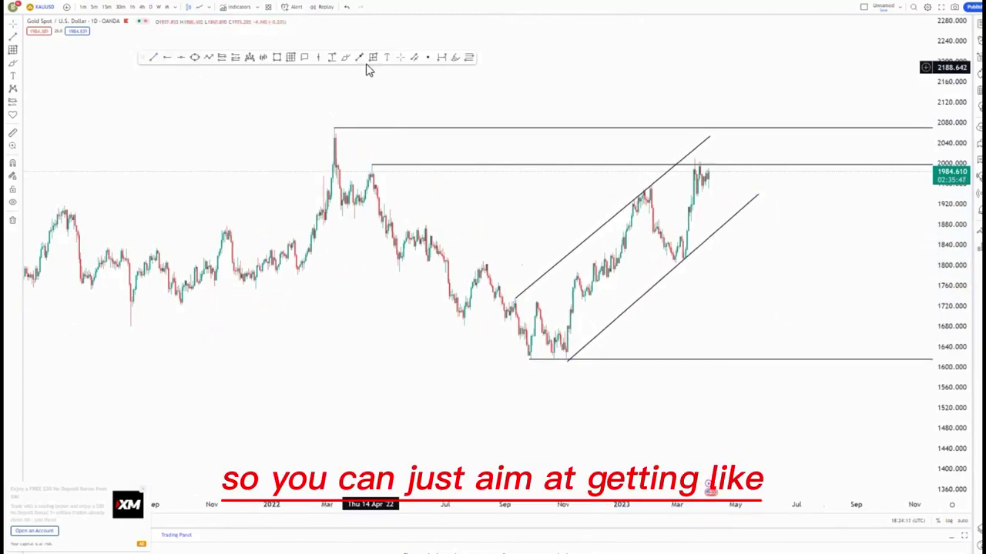
Sketch a temporary downward arrow from the current price to the channel's lower line, extend it below the channel, and delete it.
click(708, 173)
click(722, 224)
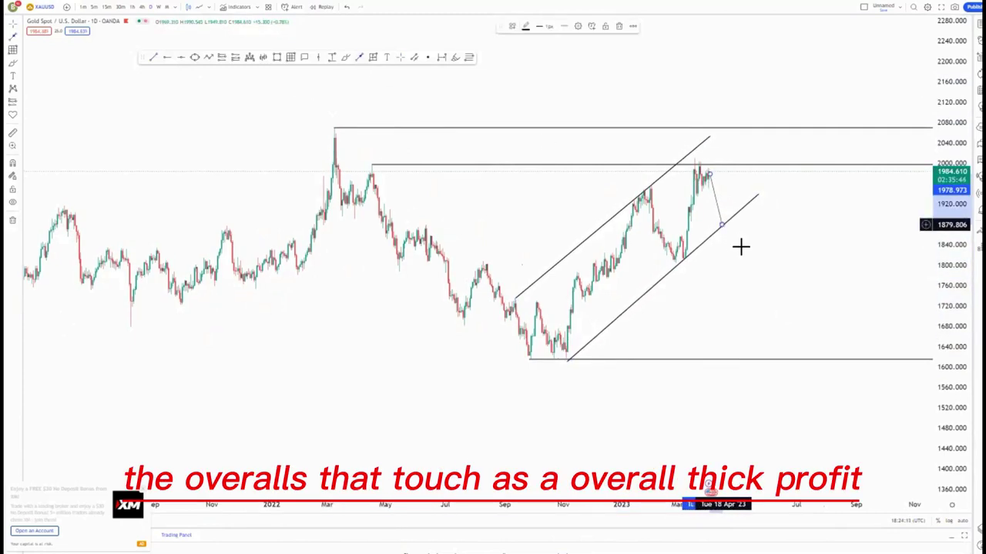
drag(721, 225, 753, 359)
click(746, 334)
click(742, 317)
click(620, 31)
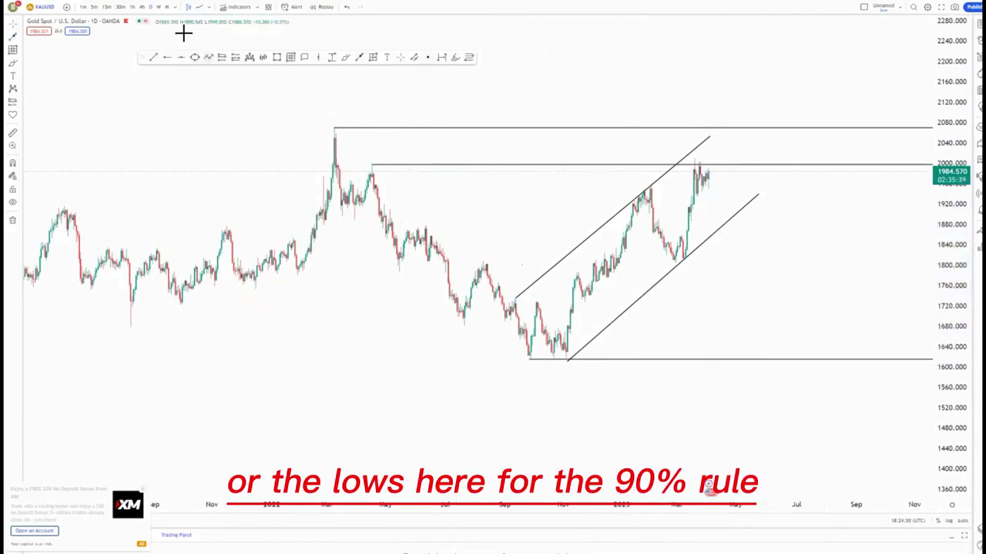
On the 4-hour chart, draw steep trend lines along the March rally, from about 1857 to 2011 above and 1809 to 1980 below.
click(142, 9)
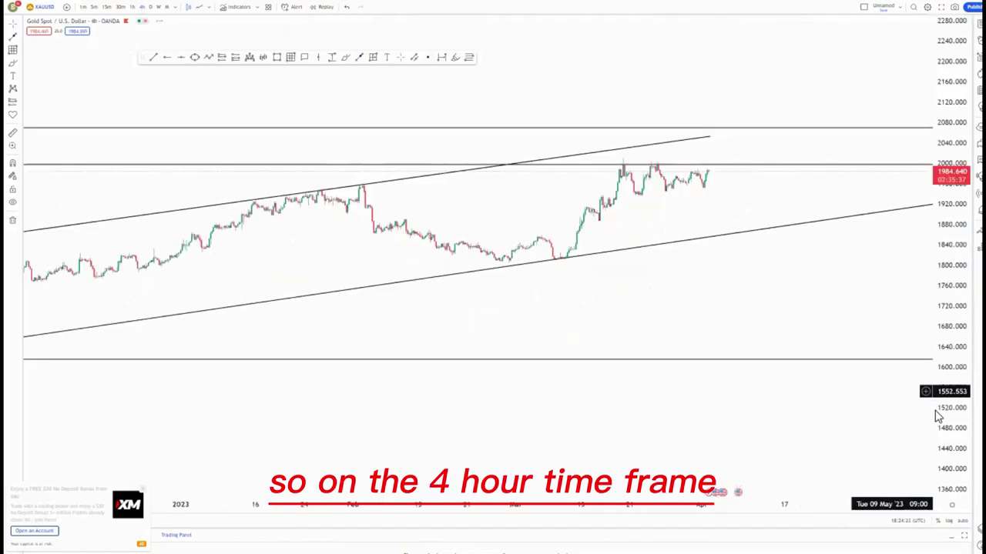
drag(938, 417, 935, 293)
drag(690, 296, 690, 339)
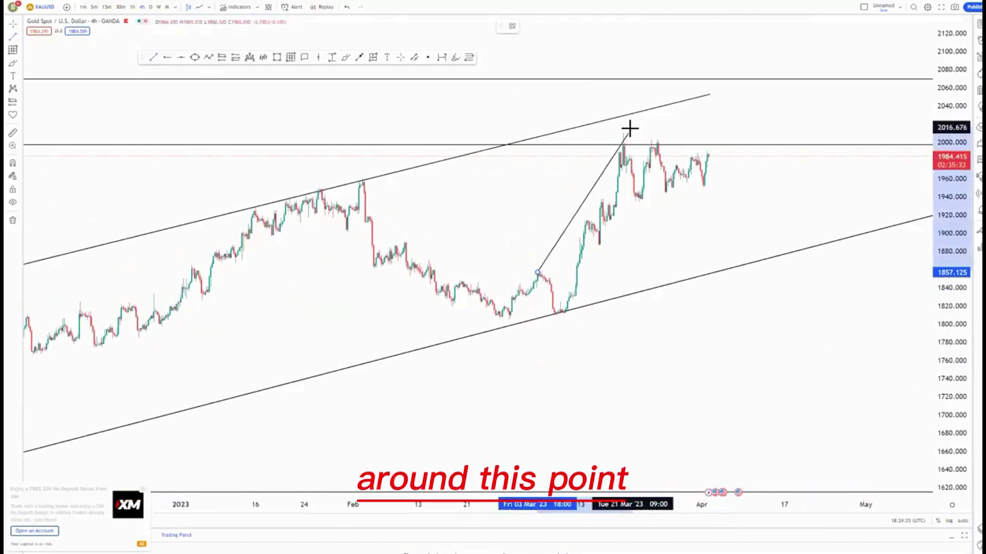
drag(624, 133, 623, 132)
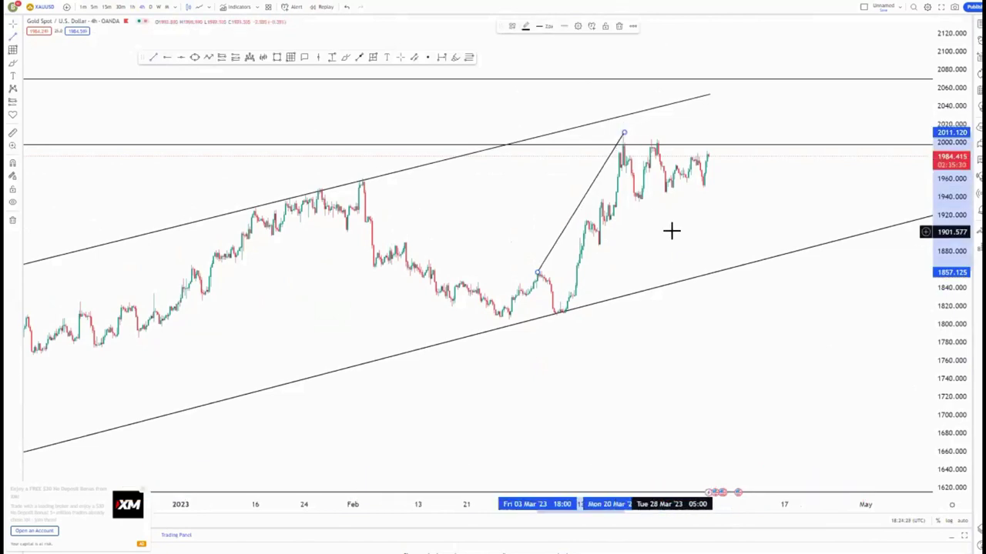
mouse_move(566, 314)
mouse_down()
mouse_move(645, 174)
mouse_move(638, 158)
mouse_up()
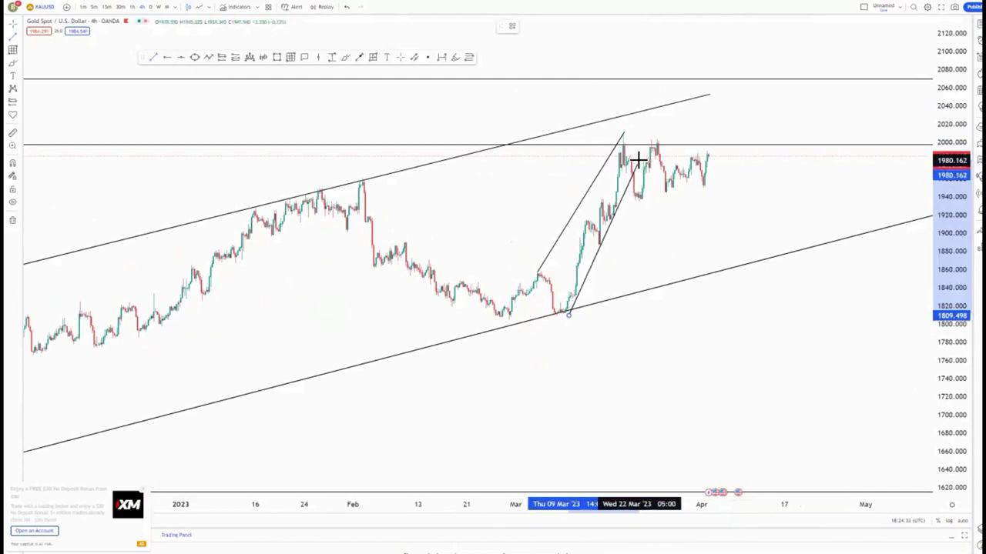
Adjust the steep upper trend line's start to about 1858 and its end to about 2009.
click(542, 279)
drag(544, 271, 542, 273)
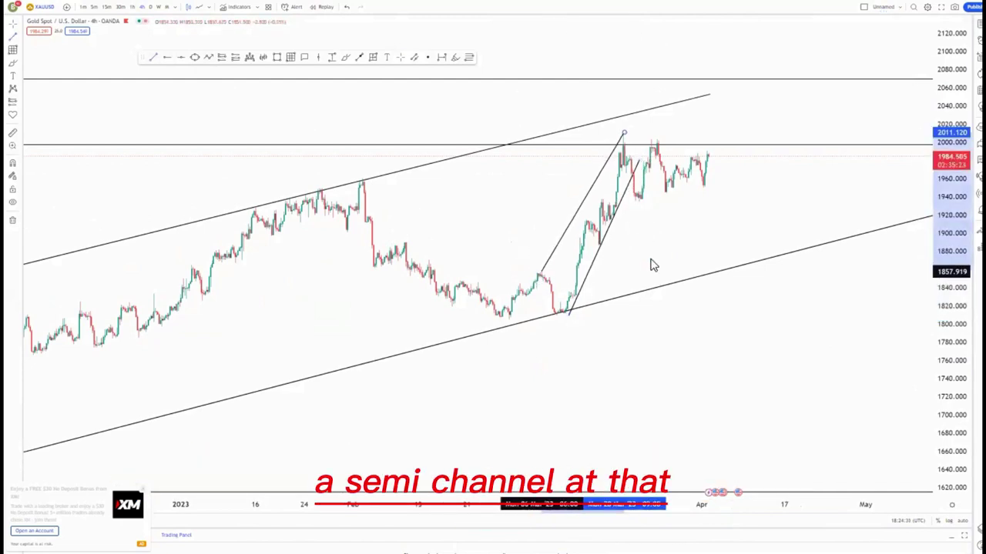
click(624, 138)
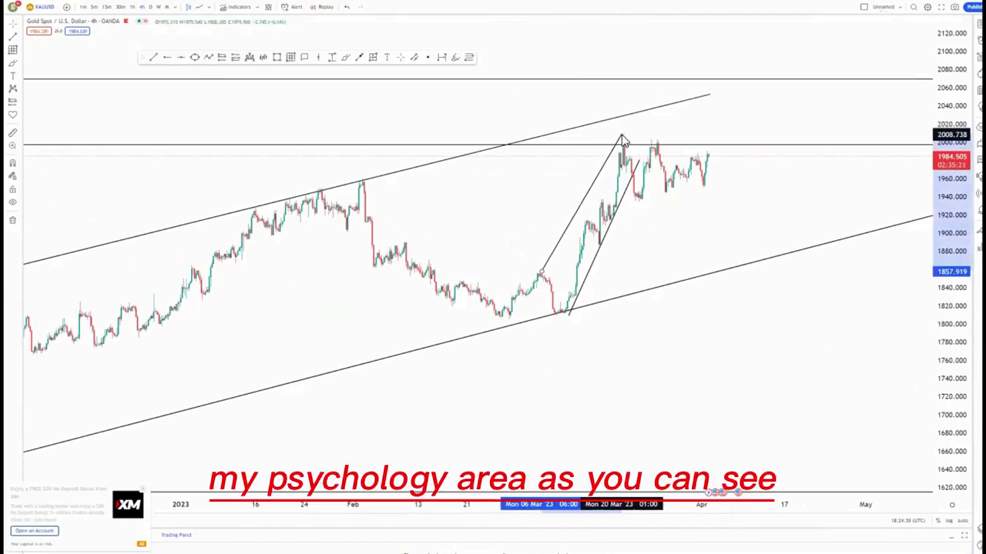
On the 1-hour chart, refine the March rally lines, starting the lower one at about 1810 and the upper one at about 1853.
click(131, 8)
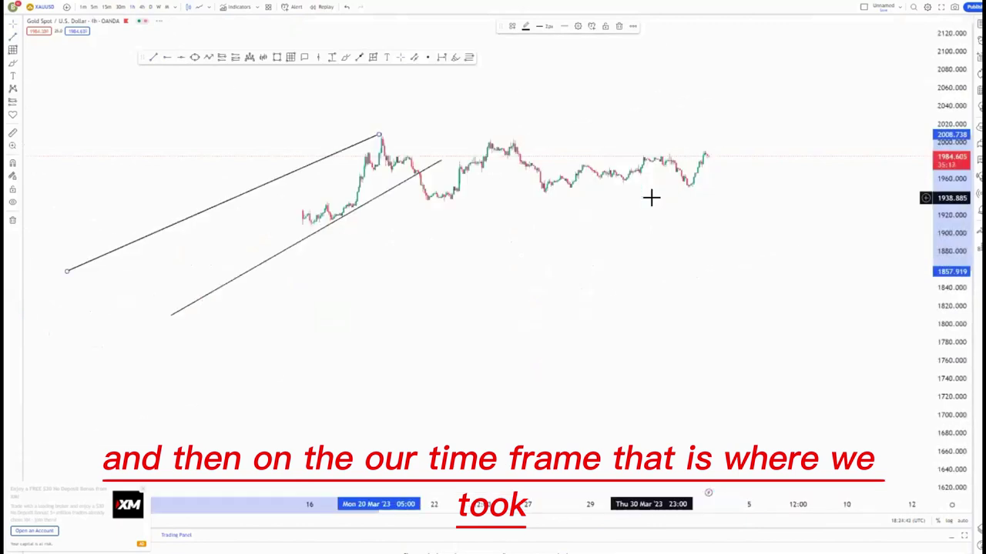
drag(959, 381, 955, 173)
drag(568, 234, 581, 304)
scroll(578, 302, down, 2)
drag(568, 261, 479, 306)
drag(550, 276, 563, 180)
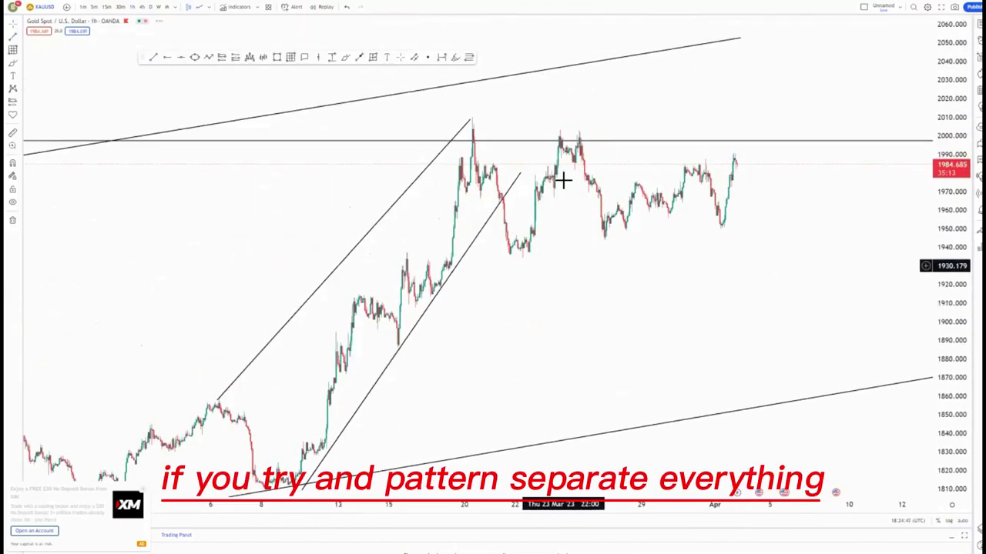
click(314, 398)
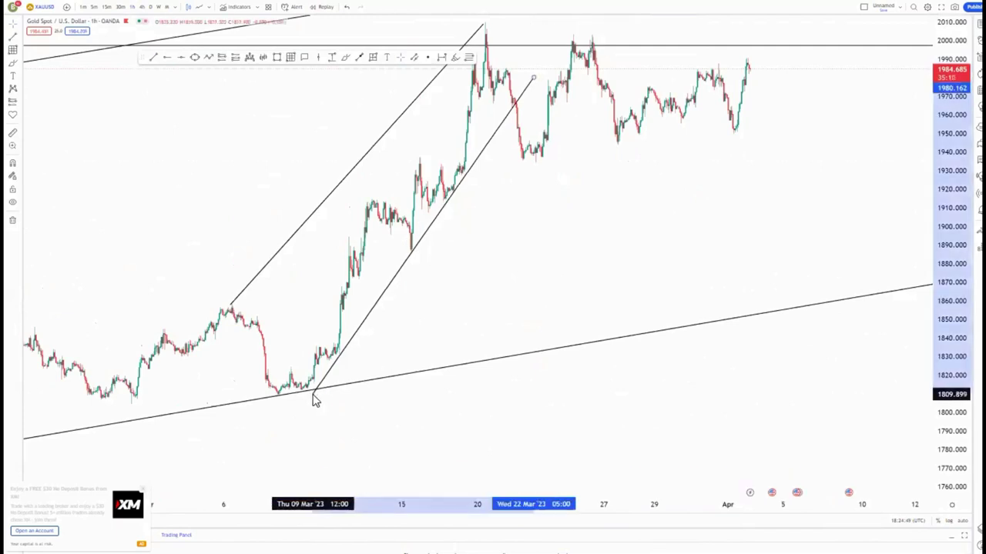
click(444, 370)
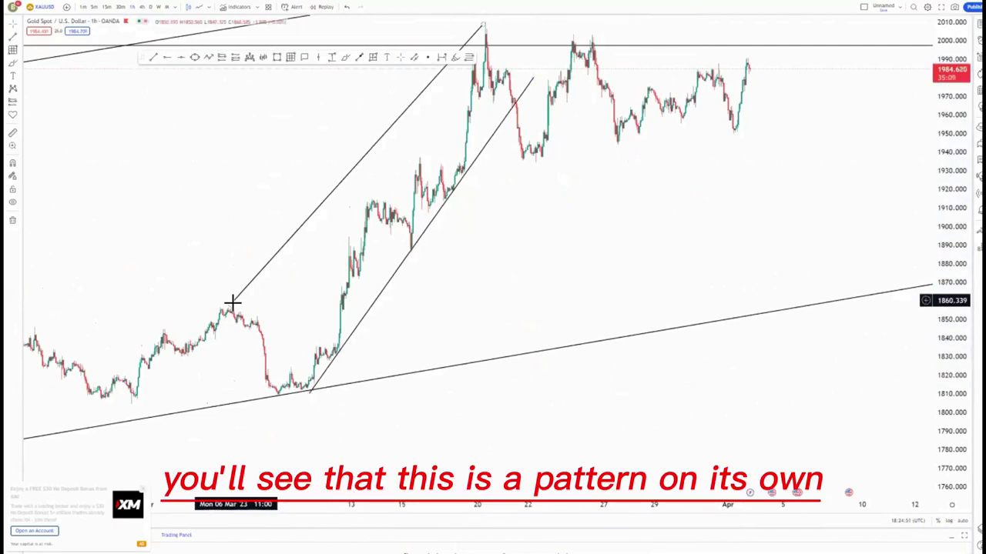
drag(233, 308, 238, 316)
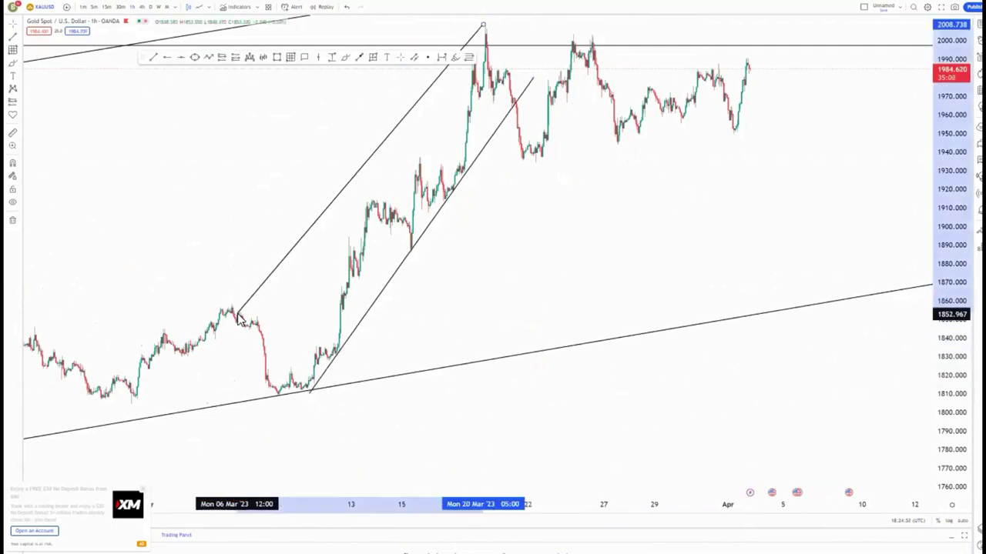
click(480, 275)
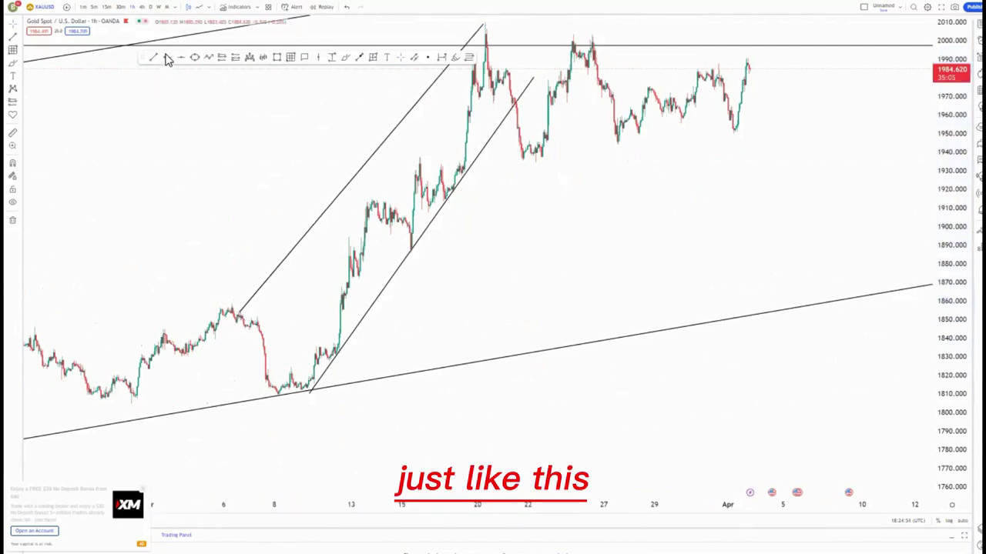
Draw a horizontal ray from the March low and a trend line along the recent highs from about 1978 to 1992.
click(298, 391)
drag(503, 311, 453, 399)
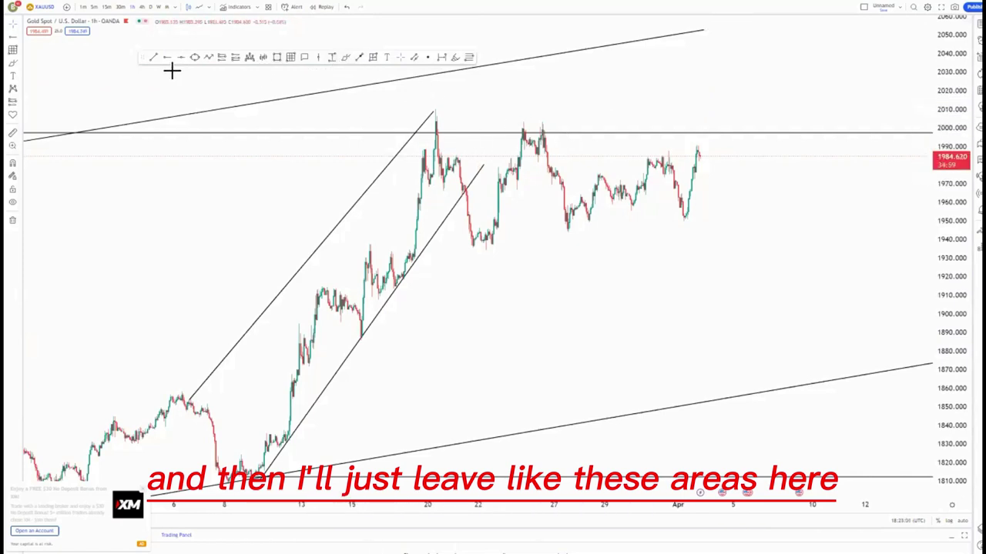
click(553, 166)
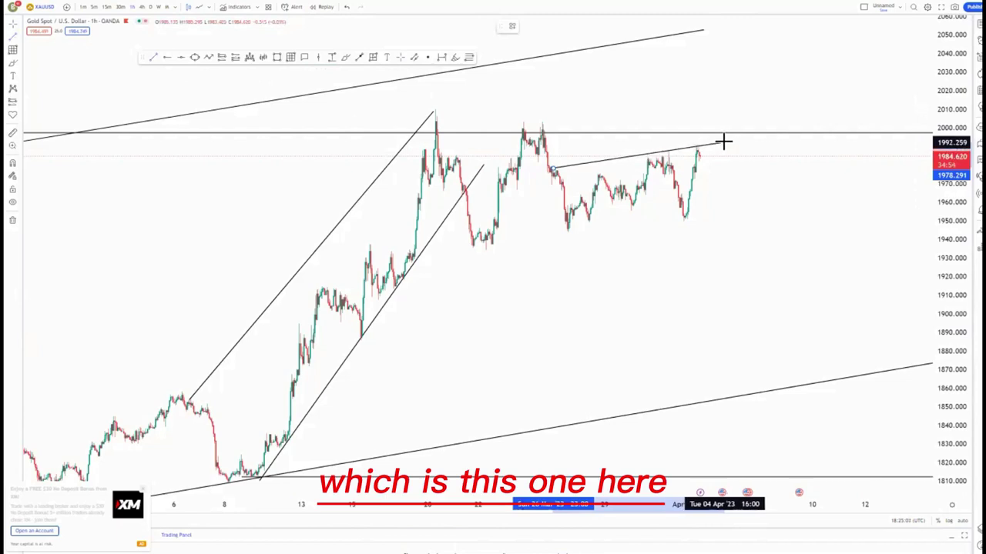
click(722, 141)
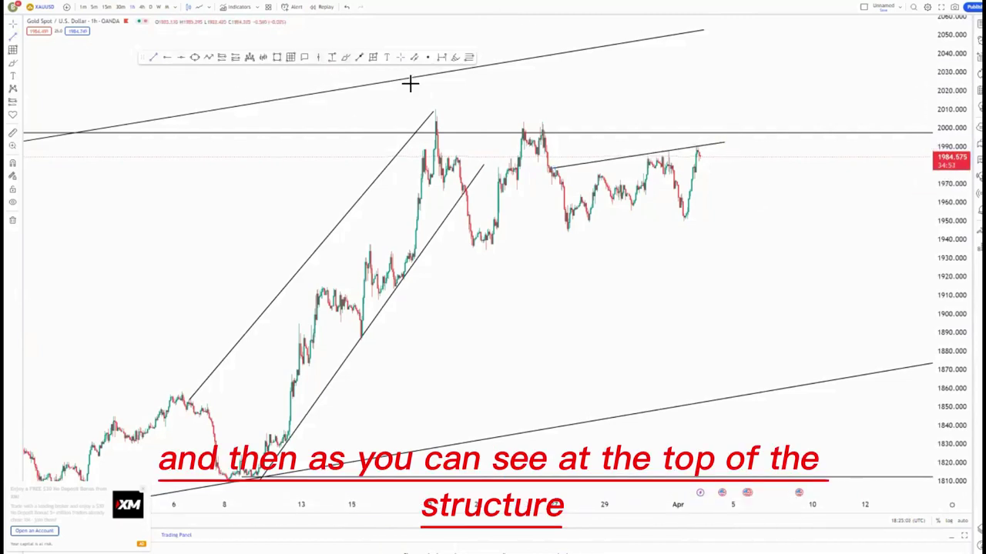
Mark the first and second touches of the recent upper trend line with brush strokes, and delete both marks.
drag(566, 156, 557, 159)
drag(684, 145, 680, 145)
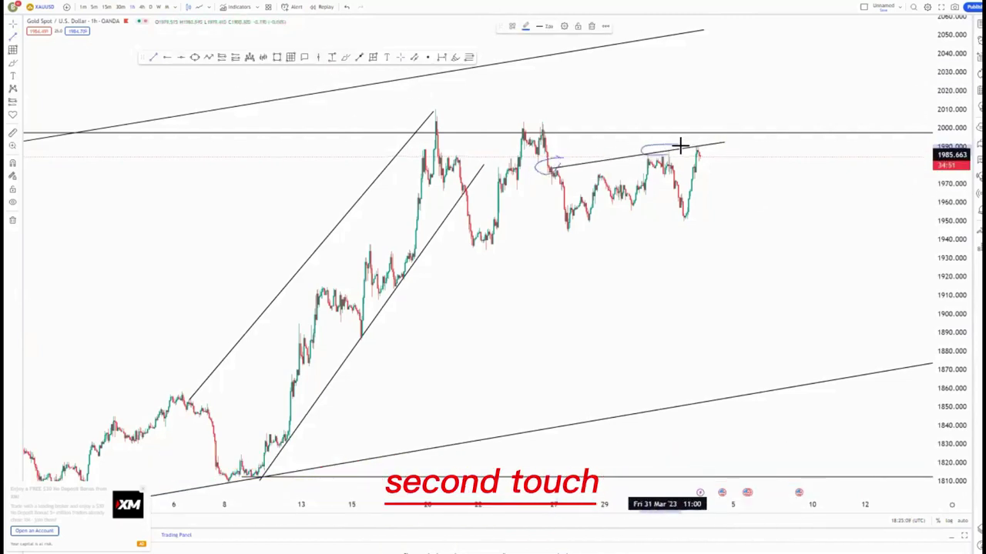
click(592, 26)
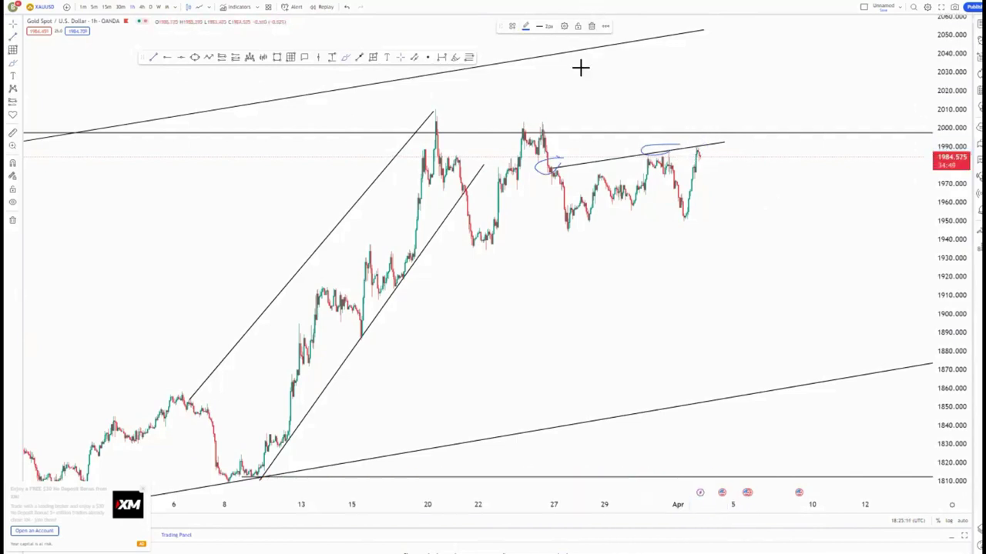
click(657, 140)
click(658, 141)
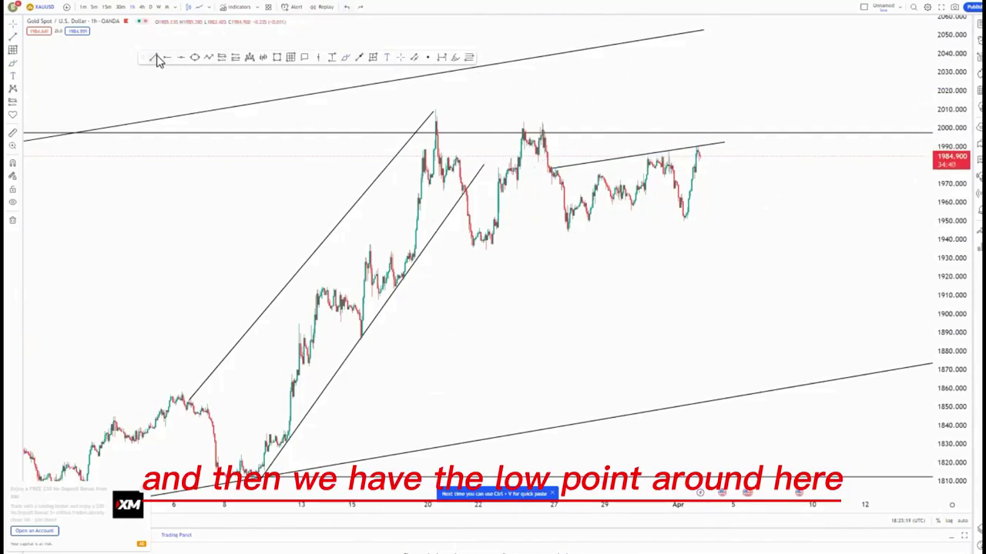
Draw a trend line beneath the recent lows from about 1944.5 on 27 March to about 1952 on 4 April.
drag(567, 231, 685, 218)
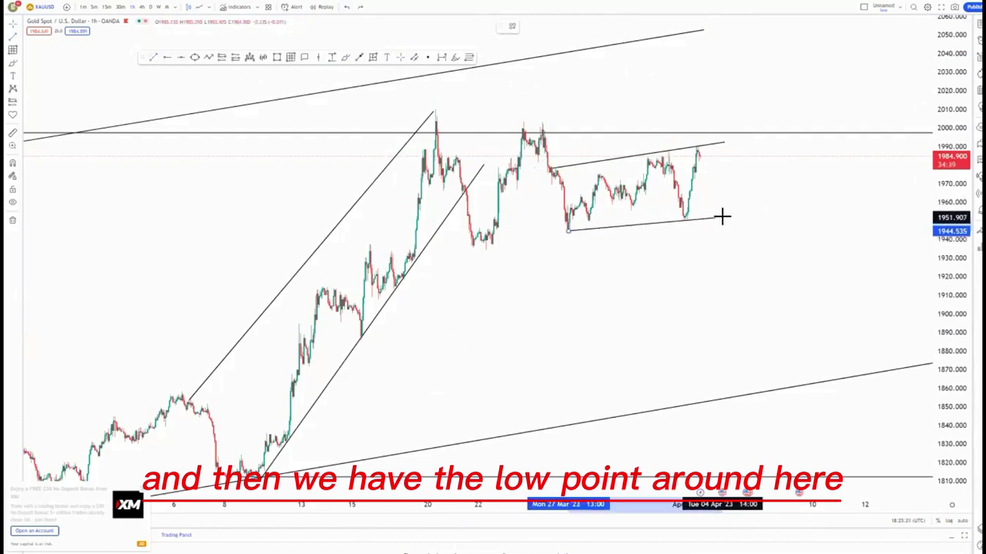
click(683, 247)
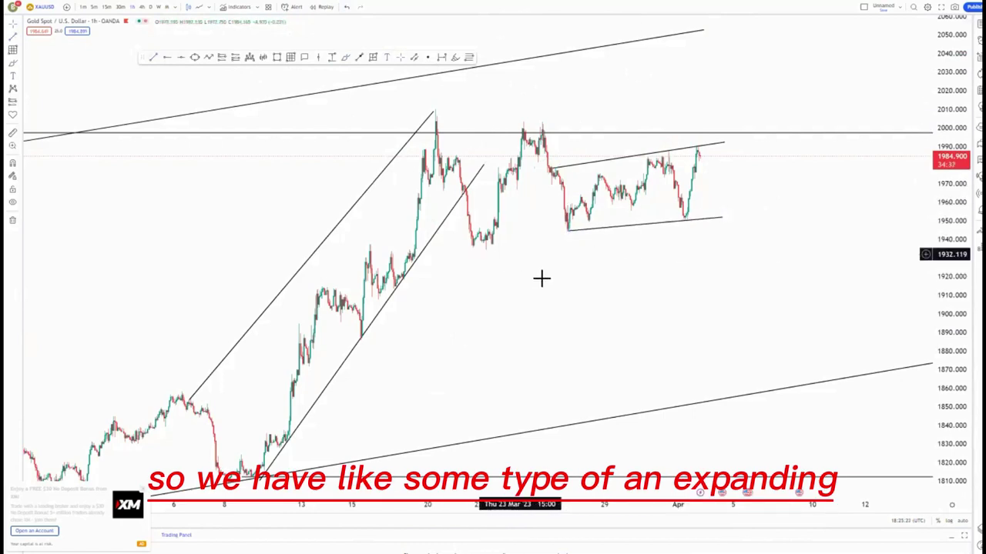
Trace the drop from the March high, the rebound and the recent flag with brush strokes, and undo the strokes.
drag(435, 113, 479, 245)
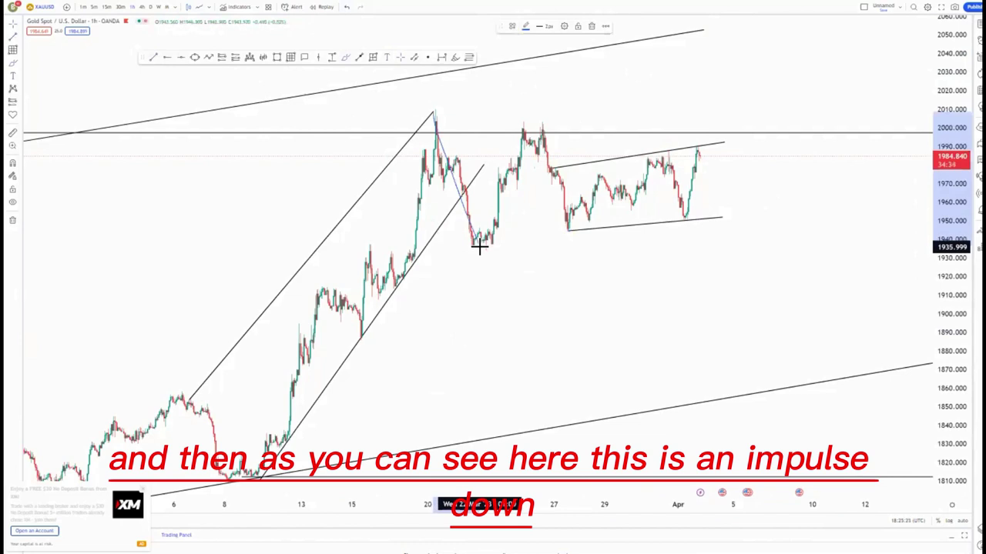
click(536, 118)
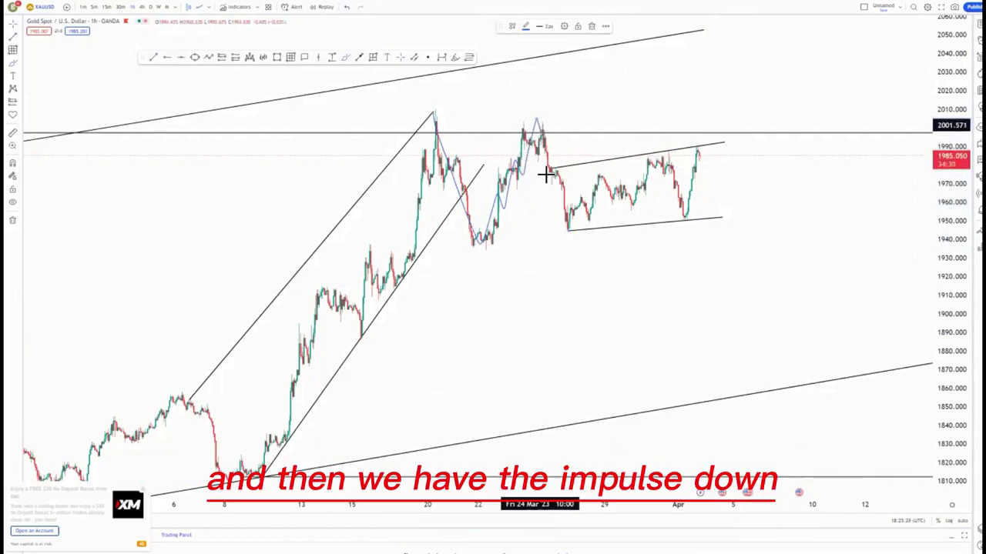
mouse_move(614, 215)
mouse_down()
mouse_move(670, 230)
mouse_move(707, 148)
mouse_up()
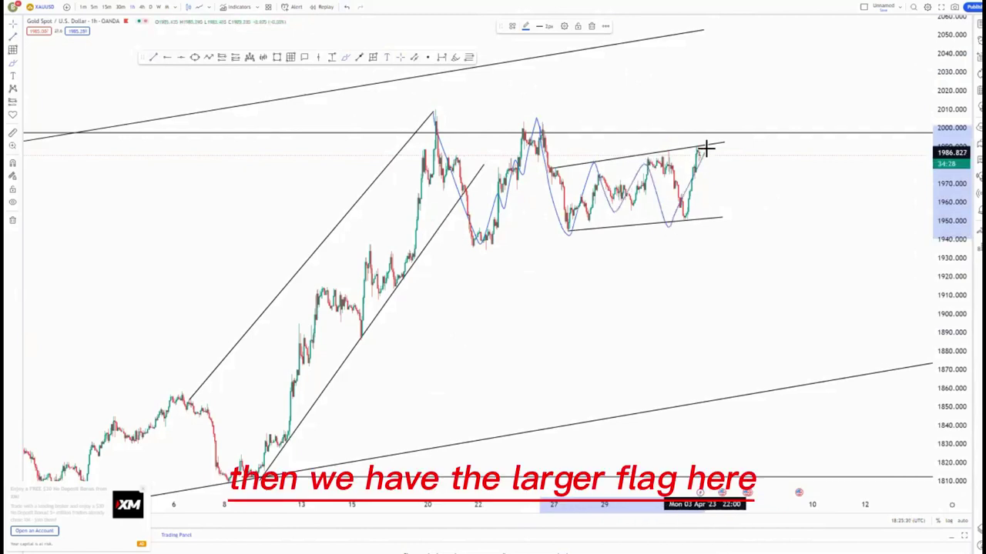
click(439, 83)
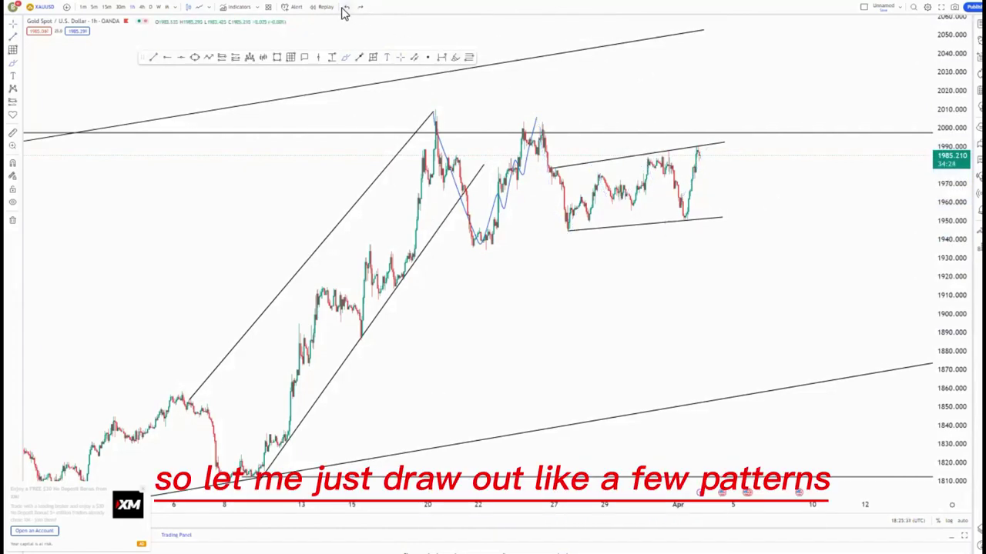
Draw two trend lines around the 21–24 March rebound, the upper from about 1952 to 2004.5 and the lower from about 1933 to 1988.
click(469, 216)
click(525, 119)
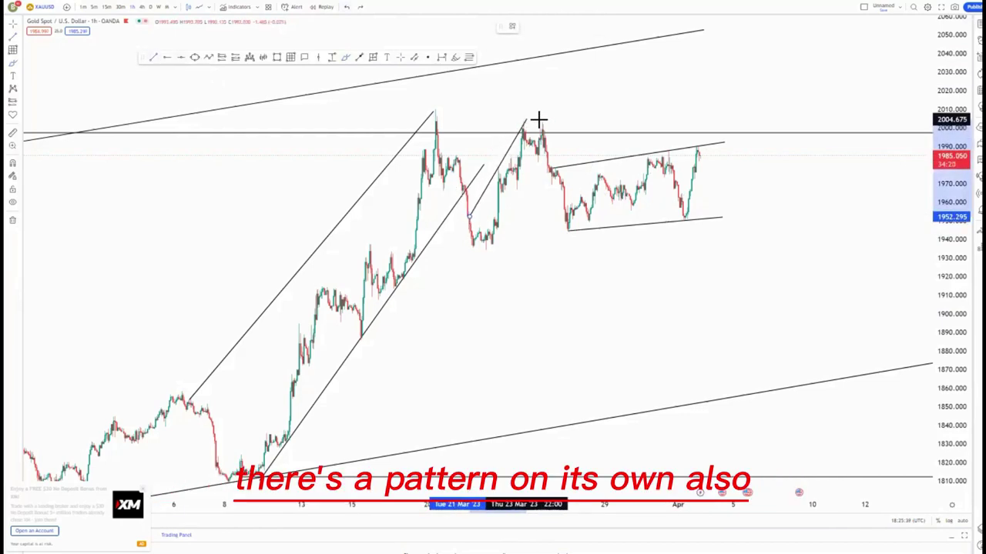
click(486, 249)
click(540, 141)
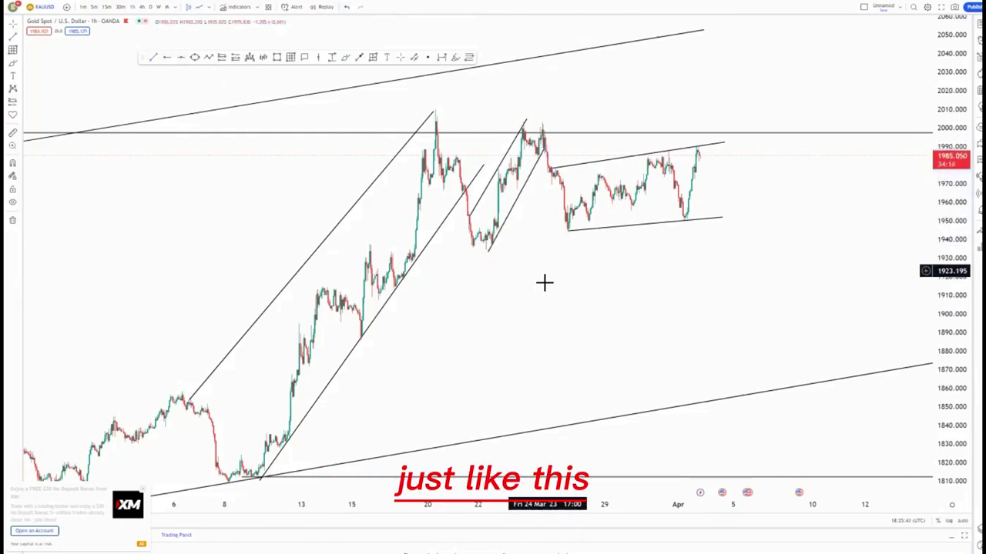
Sketch the expected sell path with the brush from the March high through the flag down to about 1865, and delete it.
drag(545, 282, 544, 289)
mouse_move(431, 117)
mouse_down()
mouse_move(499, 214)
mouse_move(524, 132)
mouse_move(587, 241)
mouse_up()
click(587, 238)
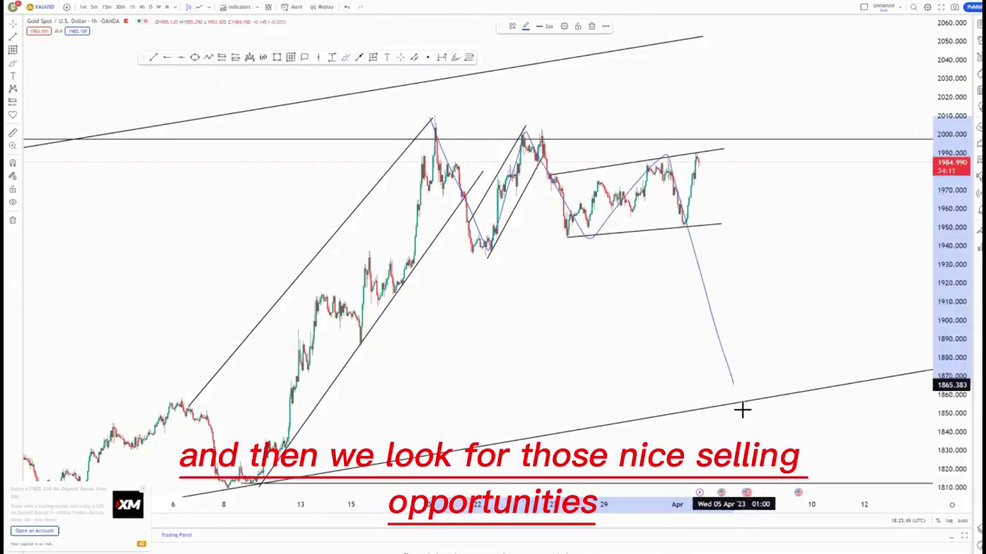
click(592, 27)
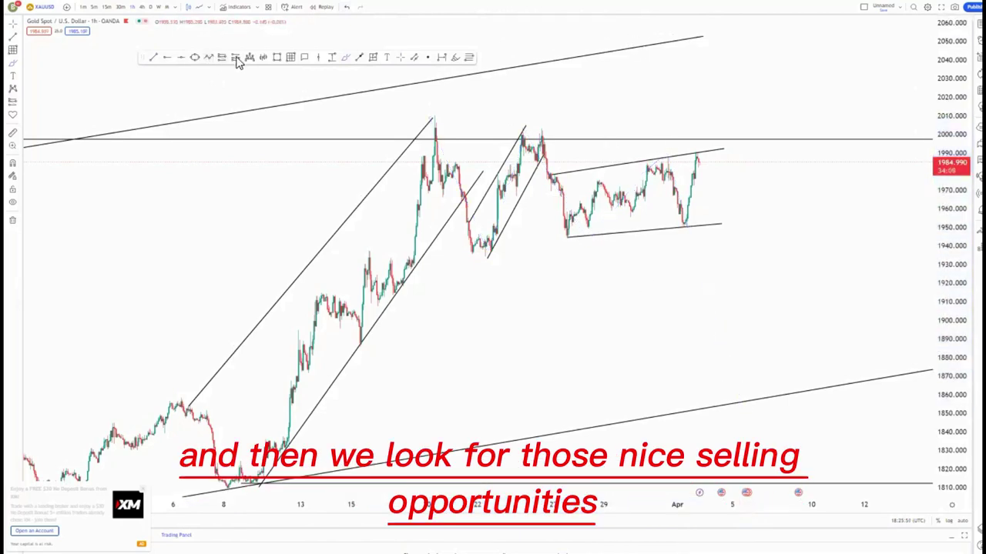
Place a short position at 1987.215 with its stop at 1996.915, and draw an arrow from the latest candle down to the March-low level.
click(696, 157)
drag(697, 79, 702, 141)
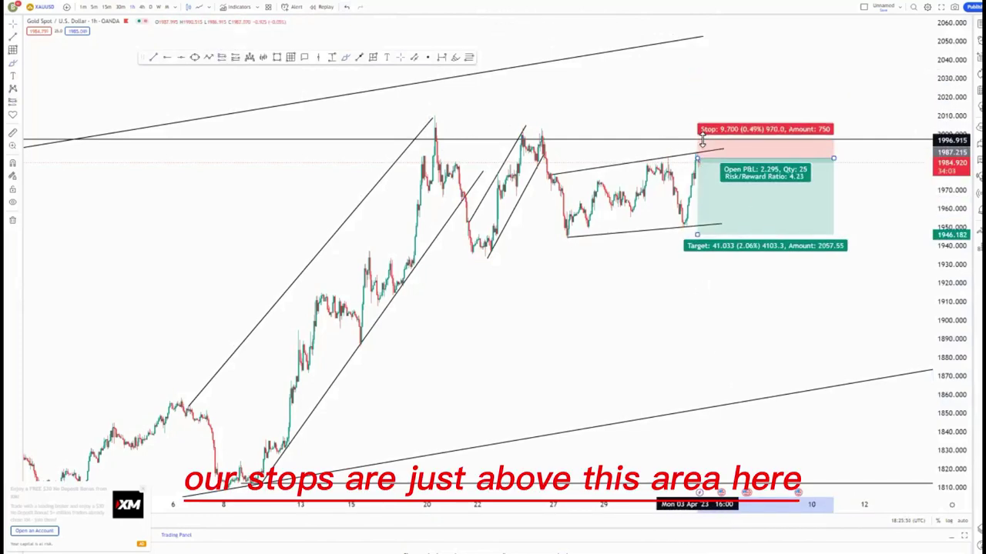
drag(632, 292, 596, 193)
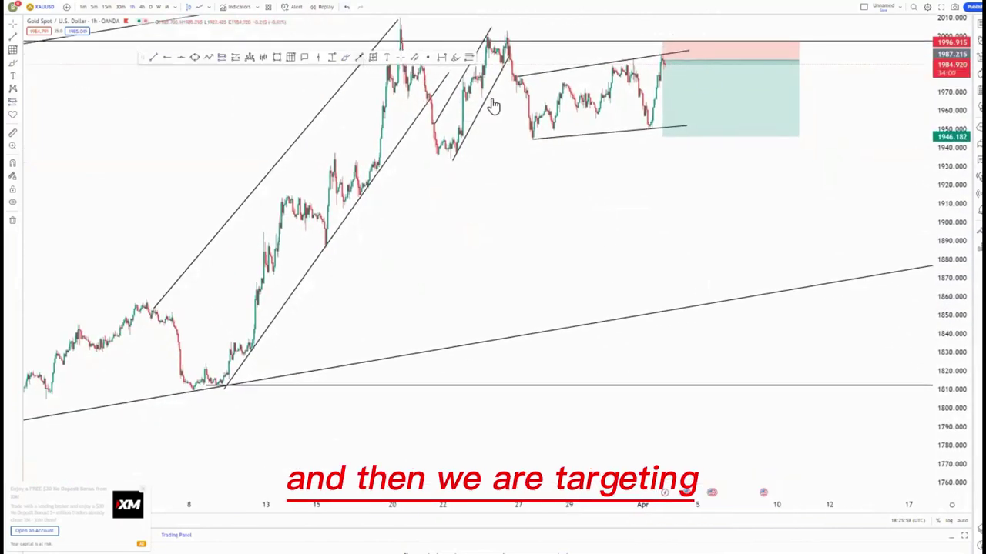
click(666, 67)
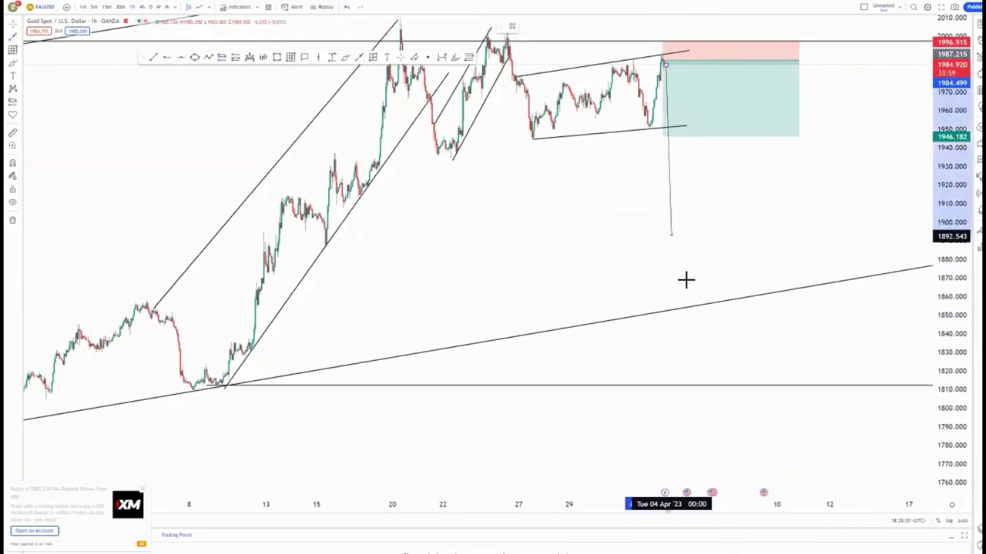
click(716, 384)
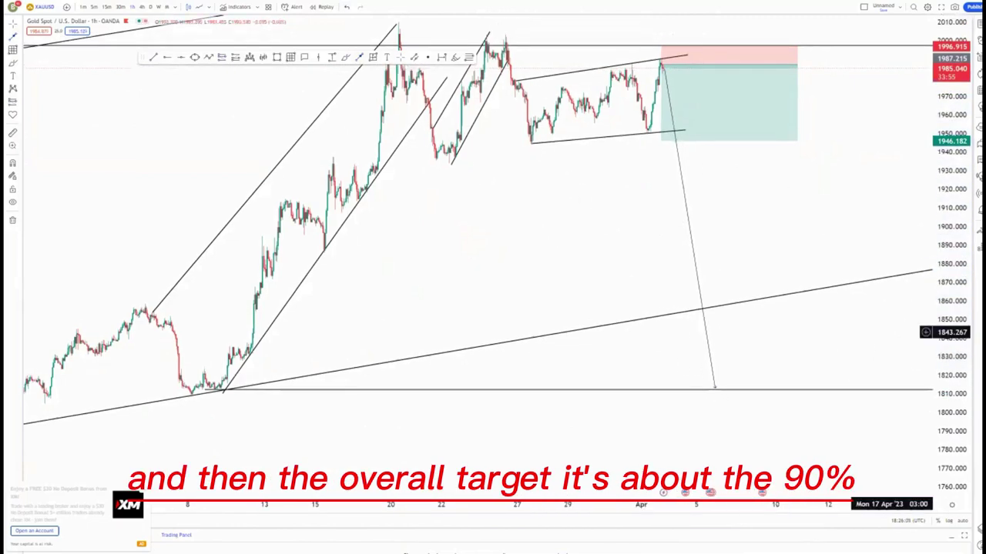
Extend the gold short position's target down to about 1610.6, just below the lowest horizontal level.
drag(954, 302, 953, 381)
drag(524, 405, 529, 317)
scroll(608, 367, down, 10)
drag(752, 331, 505, 320)
scroll(540, 329, down, 8)
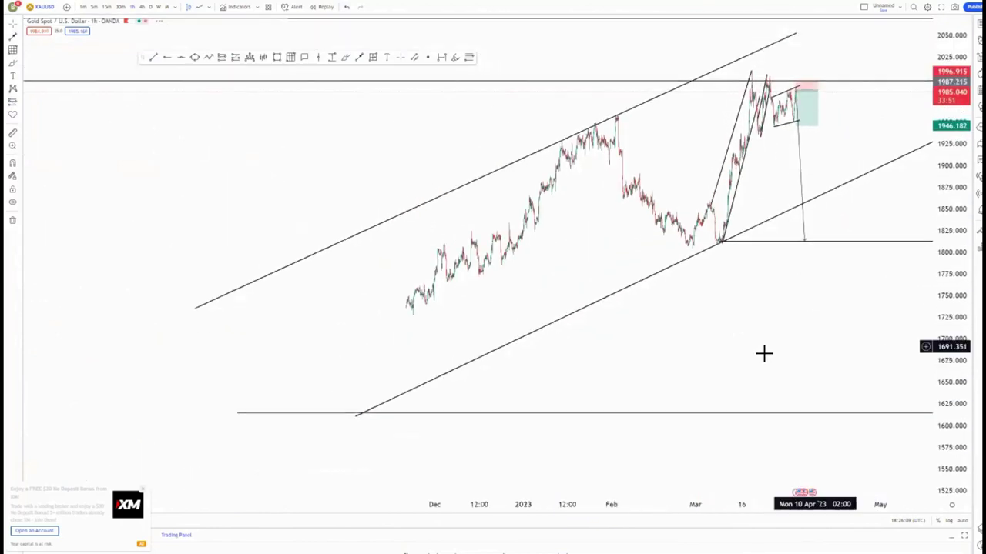
click(799, 127)
drag(804, 150, 807, 416)
Widen the gold short position in time and set its target to 1812.015 at the March-low level.
drag(816, 91, 864, 90)
scroll(700, 346, up, 4)
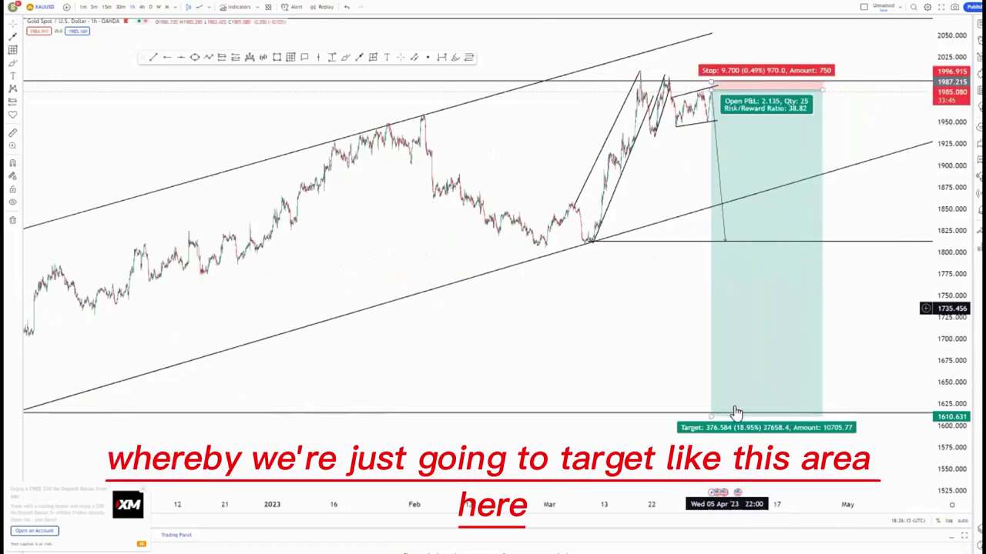
drag(710, 416, 699, 241)
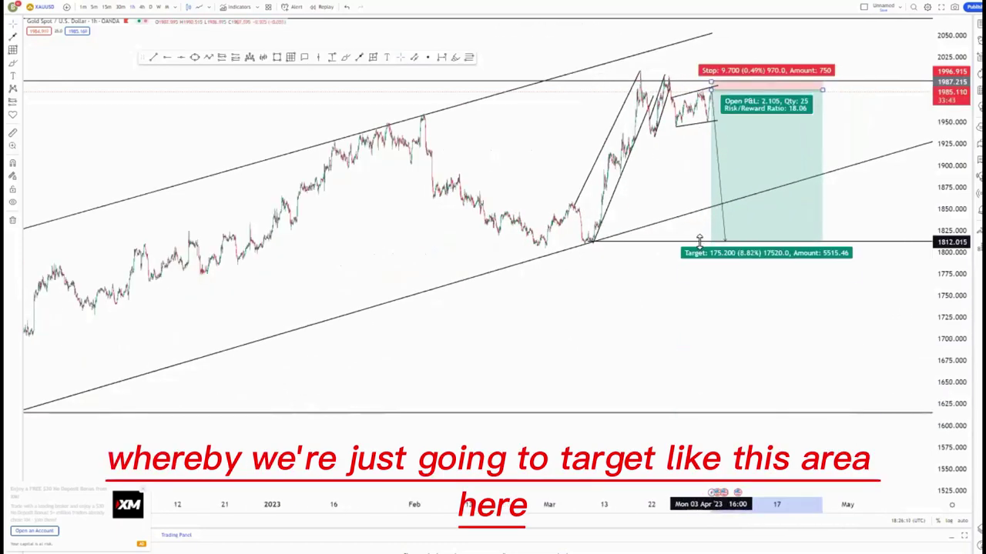
Extend the end of the large channel's upper trend line to about 2060 on 6 April.
scroll(924, 338, up, 3)
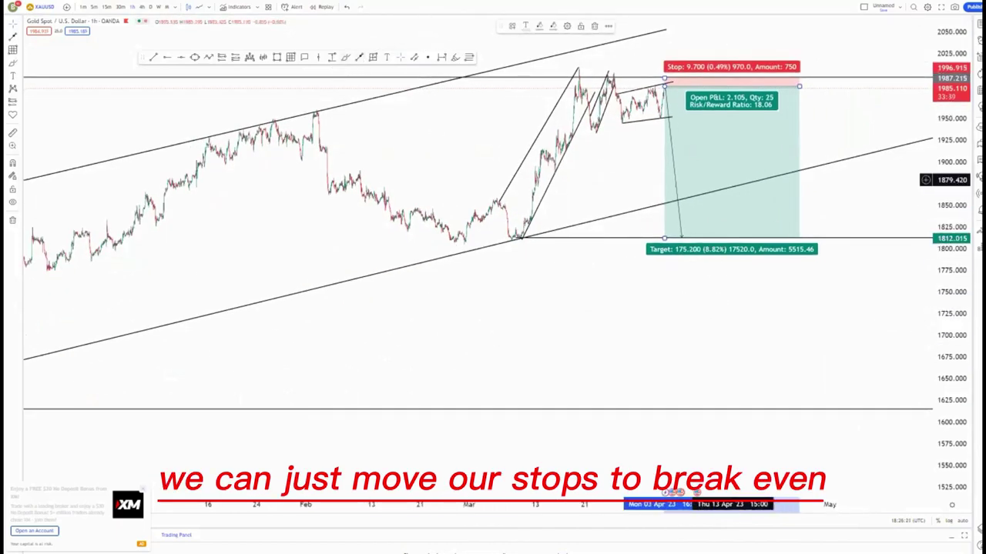
scroll(480, 326, down, 5)
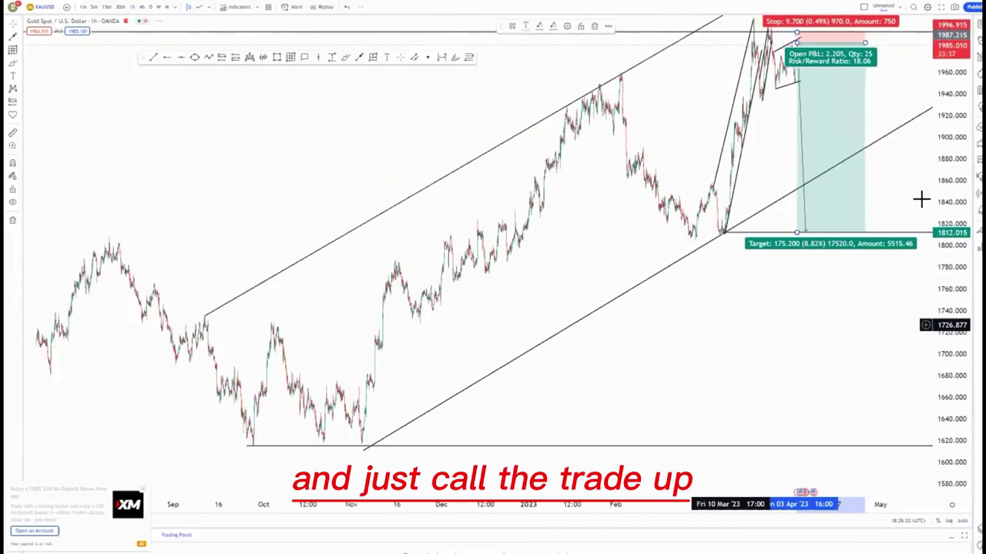
drag(948, 241, 946, 335)
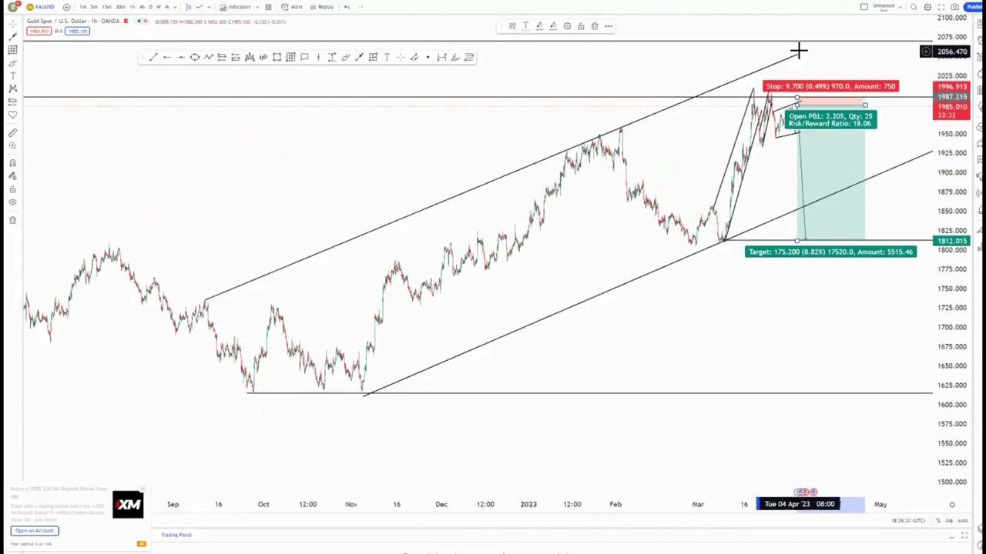
drag(801, 59, 809, 49)
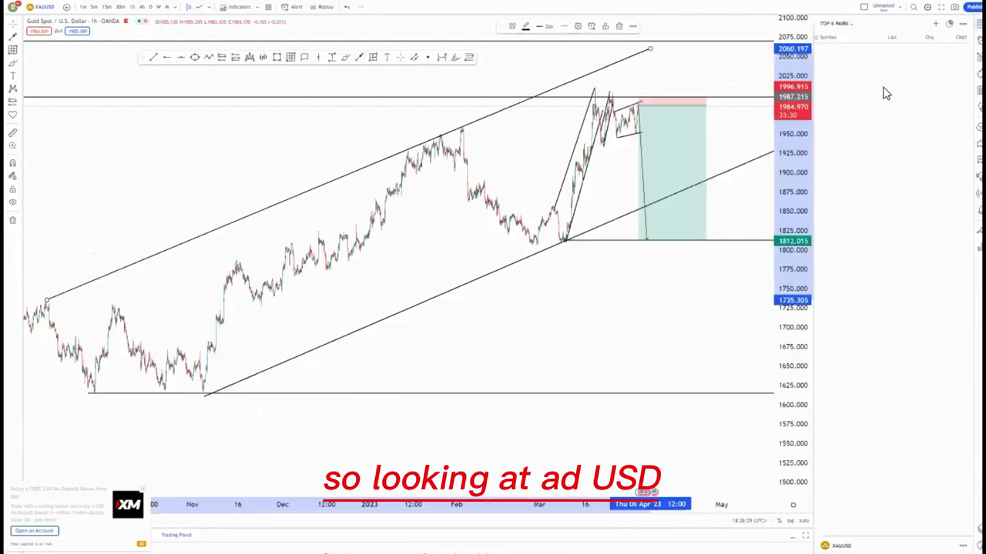
Switch the chart to AUDUSD from the watchlist and examine its rising channel and short position.
click(837, 71)
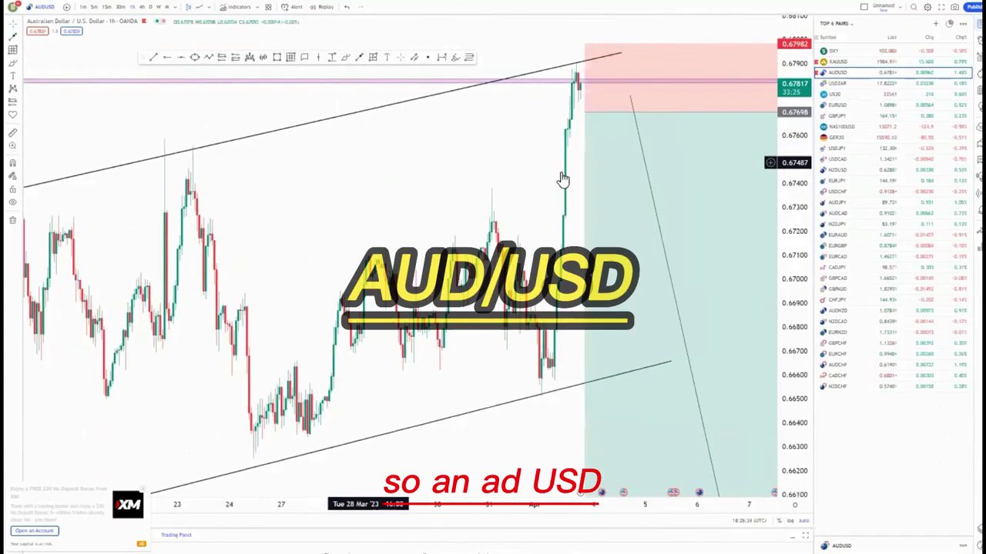
scroll(625, 187, down, 5)
scroll(527, 154, up, 5)
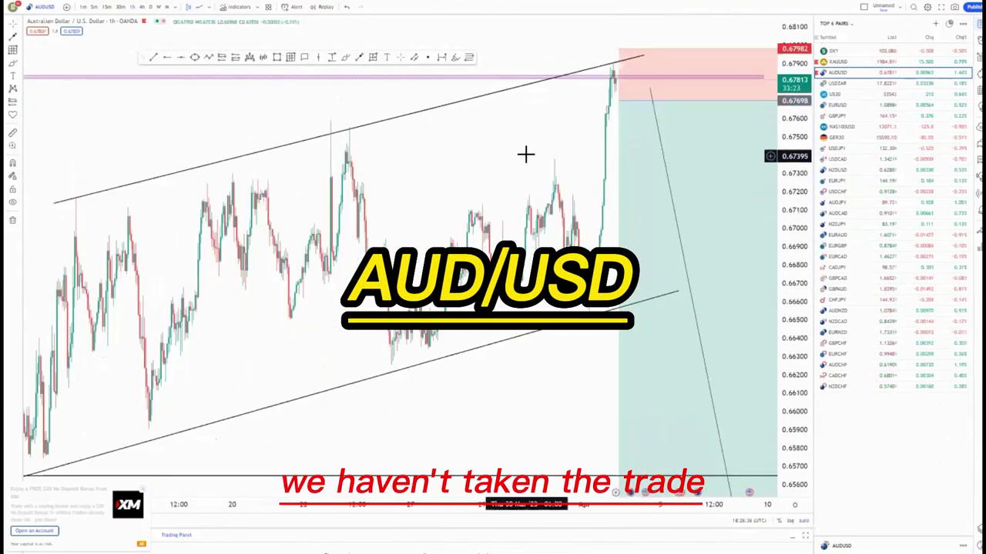
scroll(529, 135, down, 2)
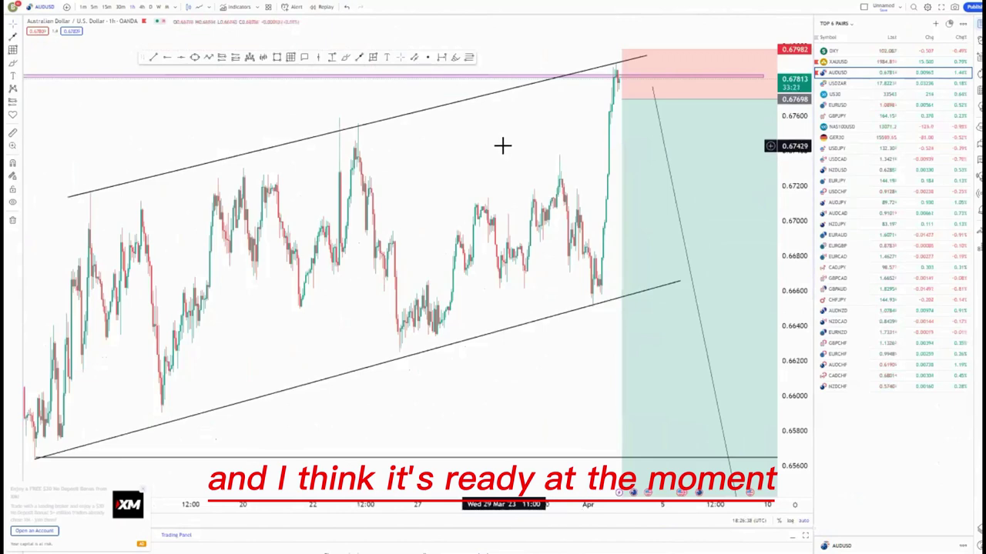
Circle the latest candles at the upper channel line with the brush, delete the short position beside them, and undo that deletion.
scroll(502, 146, up, 4)
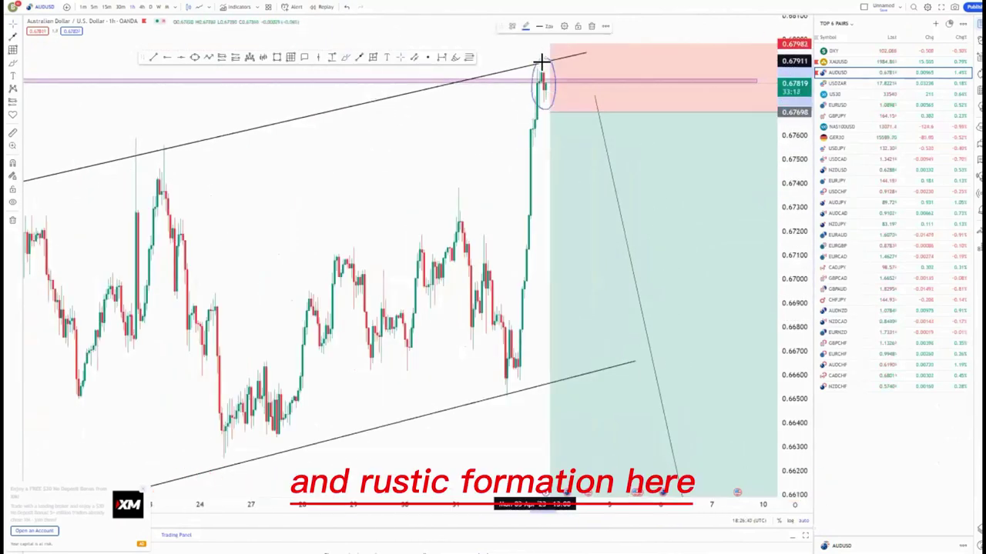
click(591, 28)
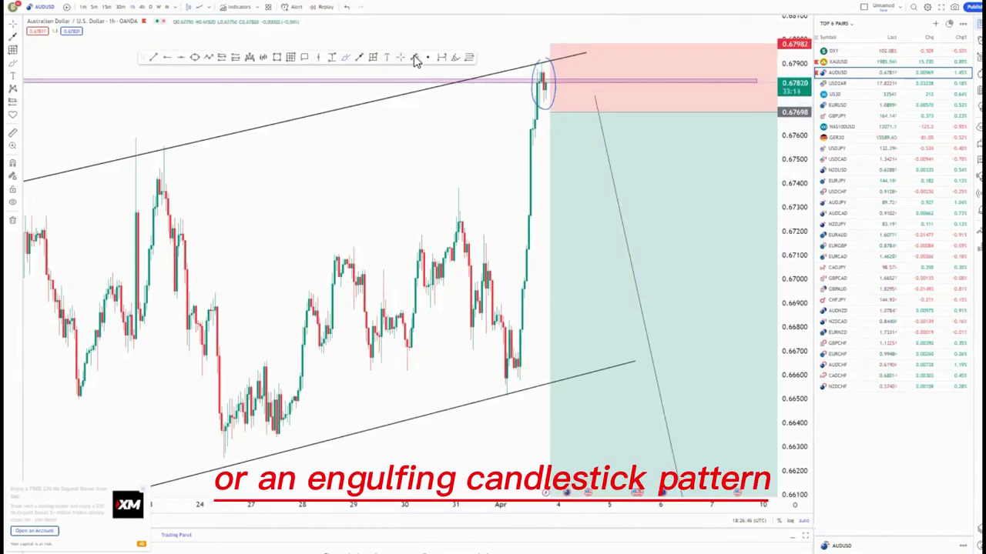
click(551, 67)
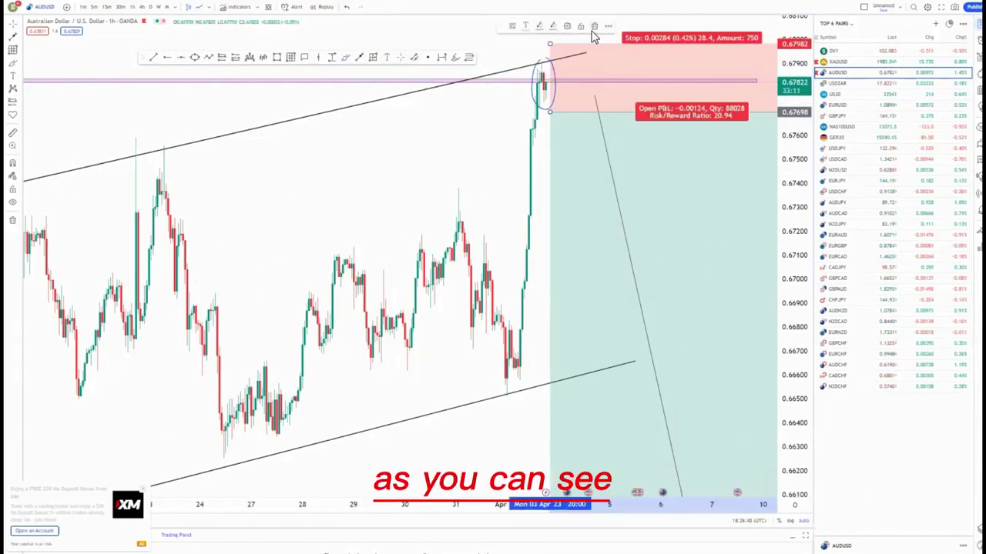
click(593, 29)
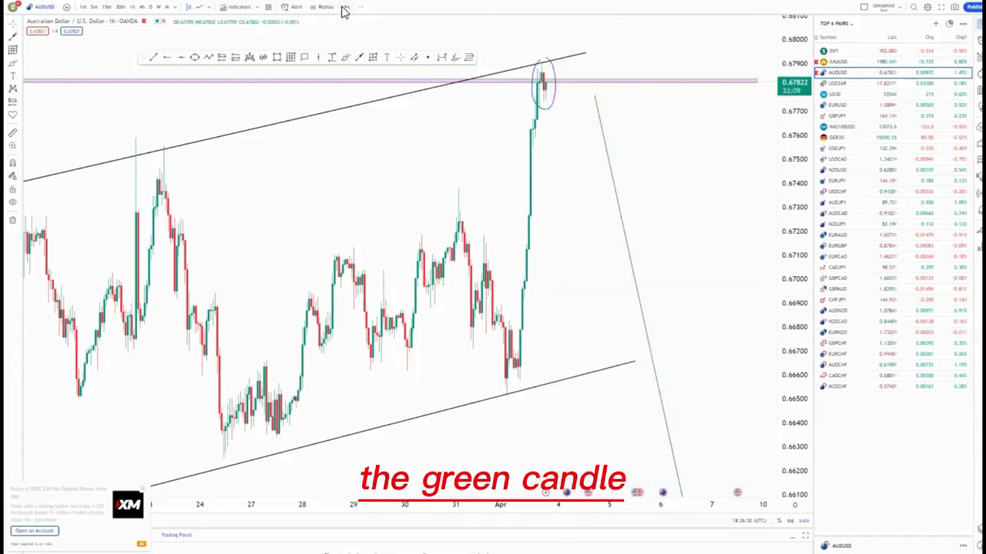
click(346, 8)
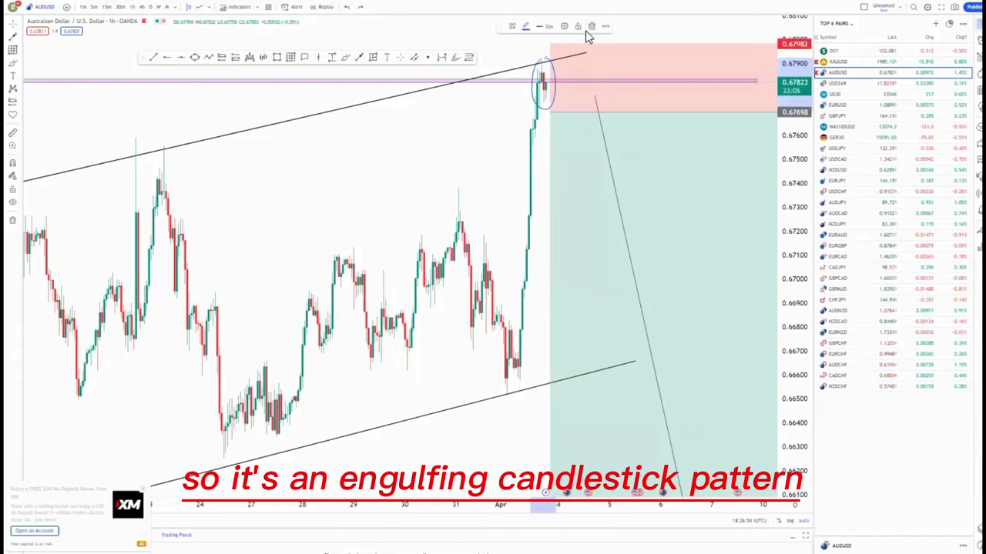
Move the AUDUSD short position to the latest candle with its entry at 0.67815.
drag(567, 131, 563, 94)
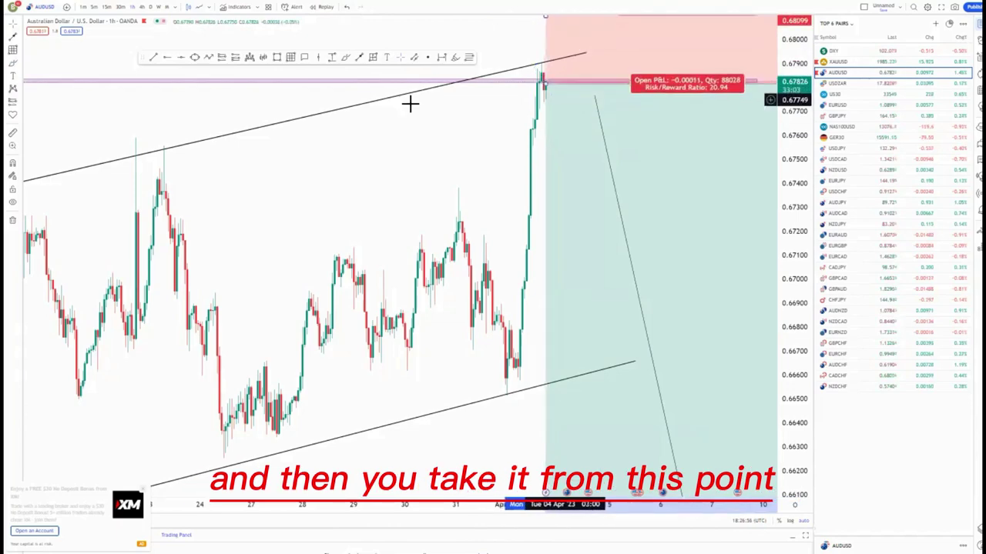
drag(411, 104, 364, 219)
drag(788, 159, 788, 270)
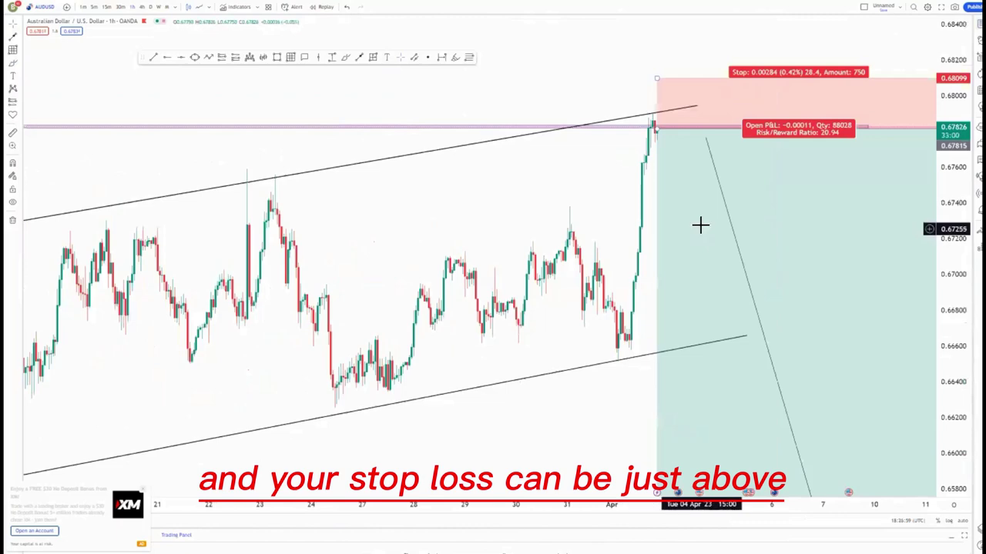
Set the AUDUSD short position's stop to 0.68027, just above the upper channel line.
scroll(699, 223, up, 2)
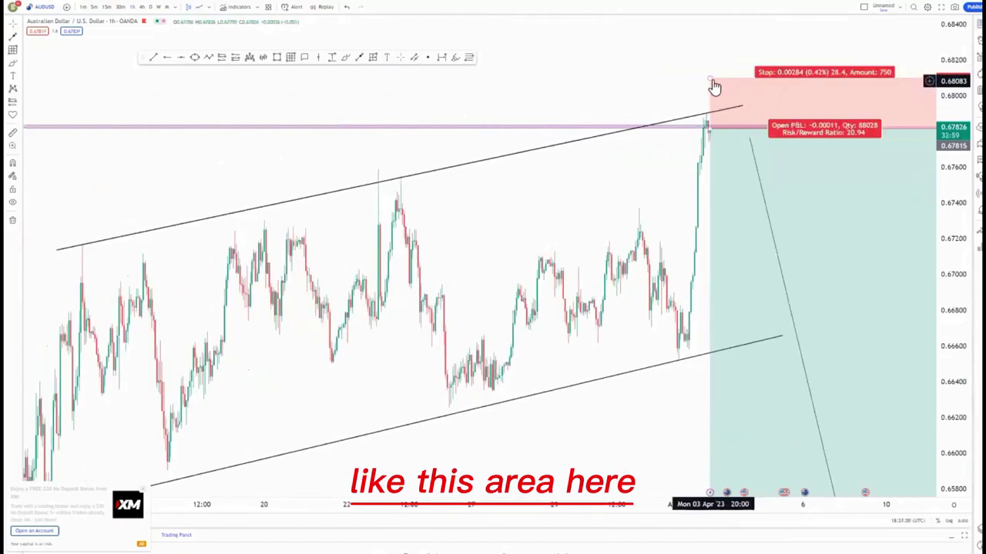
drag(714, 83, 715, 98)
scroll(631, 209, down, 4)
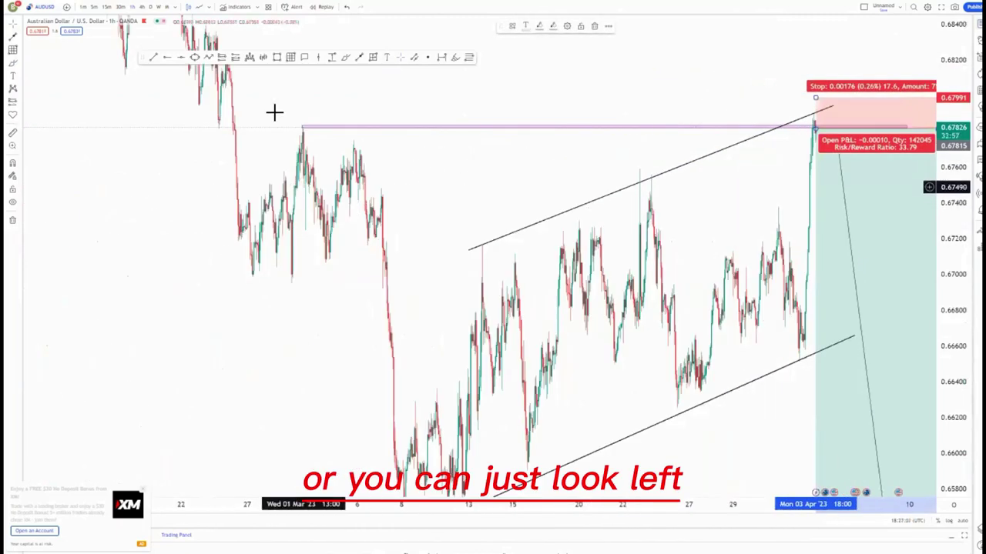
drag(408, 115, 331, 124)
drag(744, 107, 742, 100)
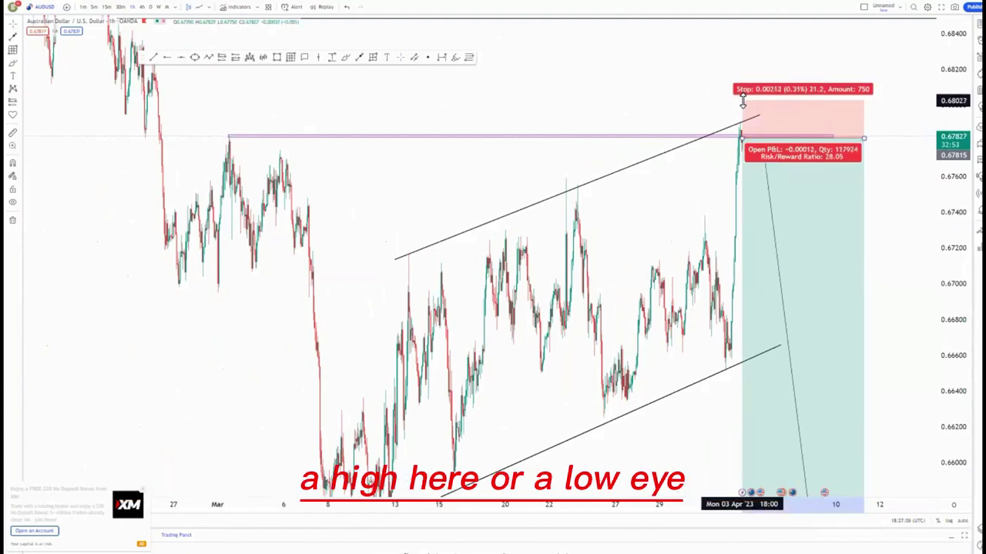
Examine AUDUSD's overall market structure on the 1-hour chart from September 2022 to the current short setup.
drag(951, 269, 952, 373)
scroll(595, 233, down, 6)
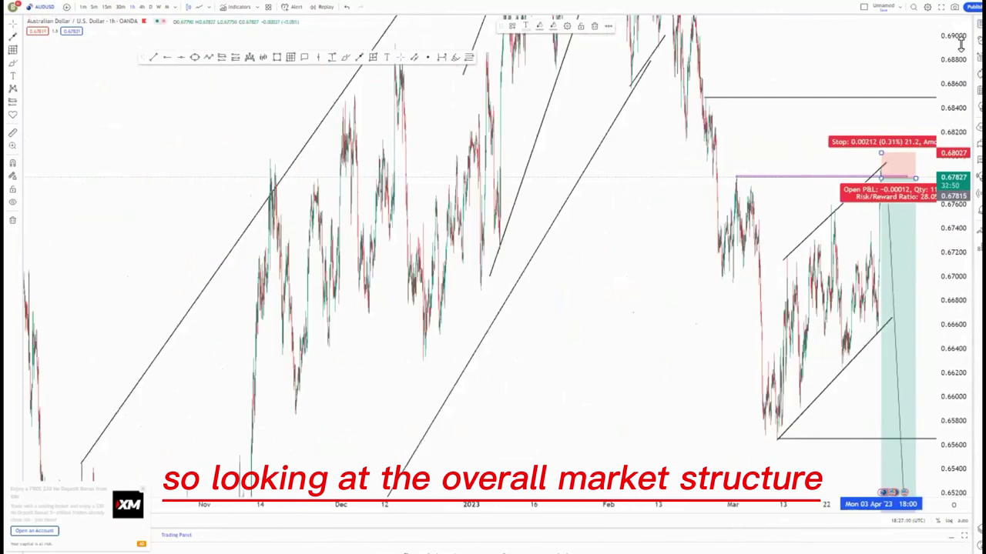
scroll(596, 386, down, 5)
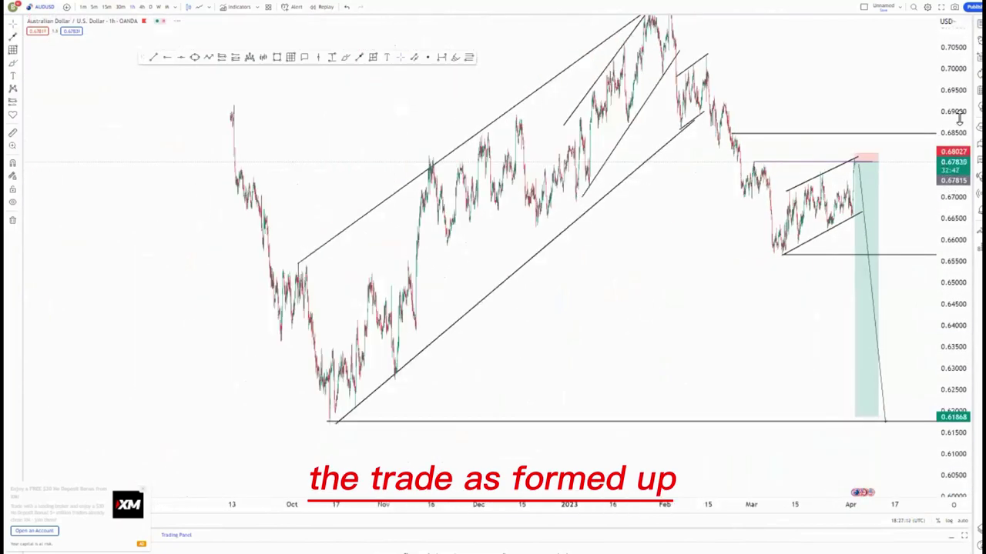
scroll(550, 323, down, 3)
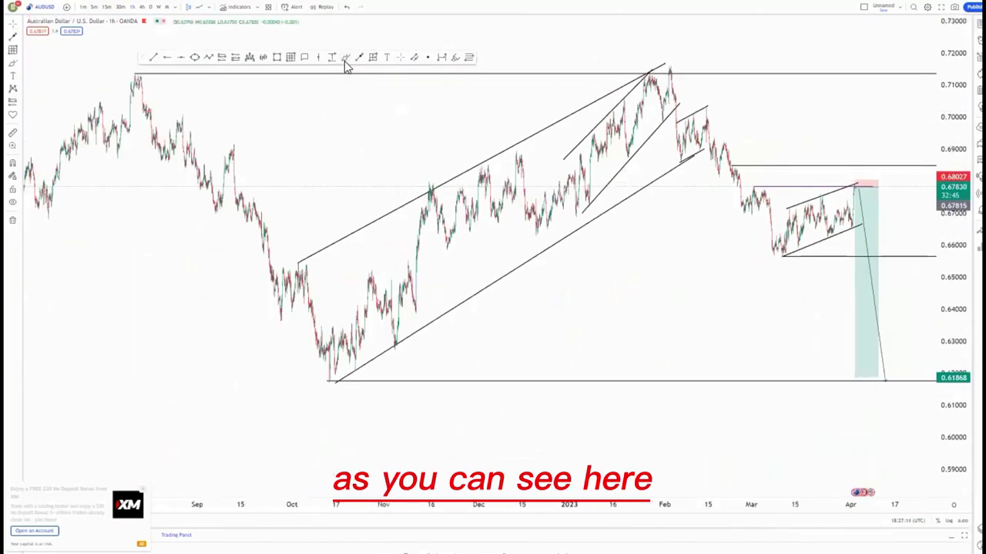
Trace AUDUSD's decline and corrective move from the February 2023 high to the latest candle with the brush, and delete the stroke.
mouse_move(664, 70)
mouse_down()
mouse_move(671, 164)
mouse_move(695, 104)
mouse_move(720, 180)
mouse_move(726, 143)
mouse_move(737, 174)
mouse_up()
drag(758, 209, 764, 188)
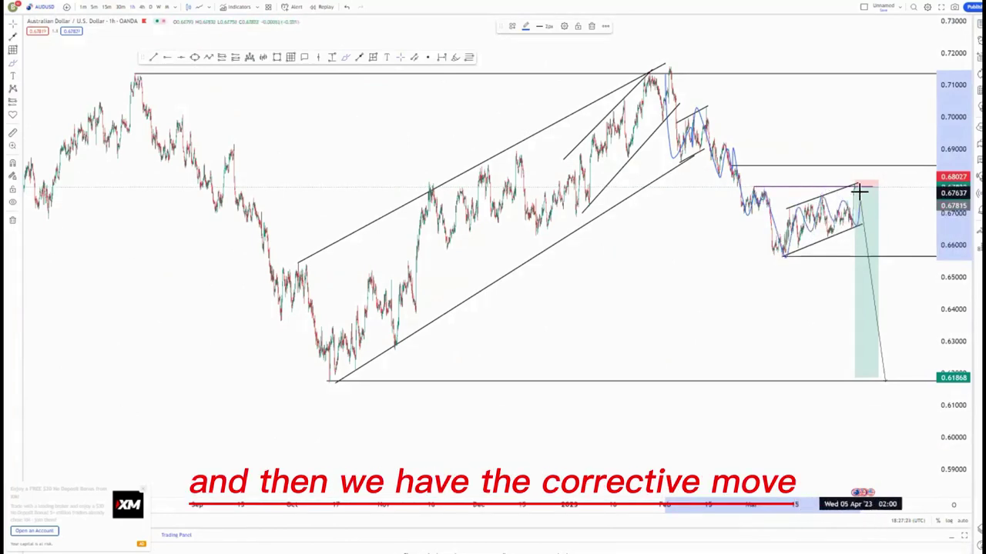
click(592, 27)
Replace the purple line at the early-March high with a thin rectangle zone from 1 March to 4 April 2023.
scroll(740, 207, up, 6)
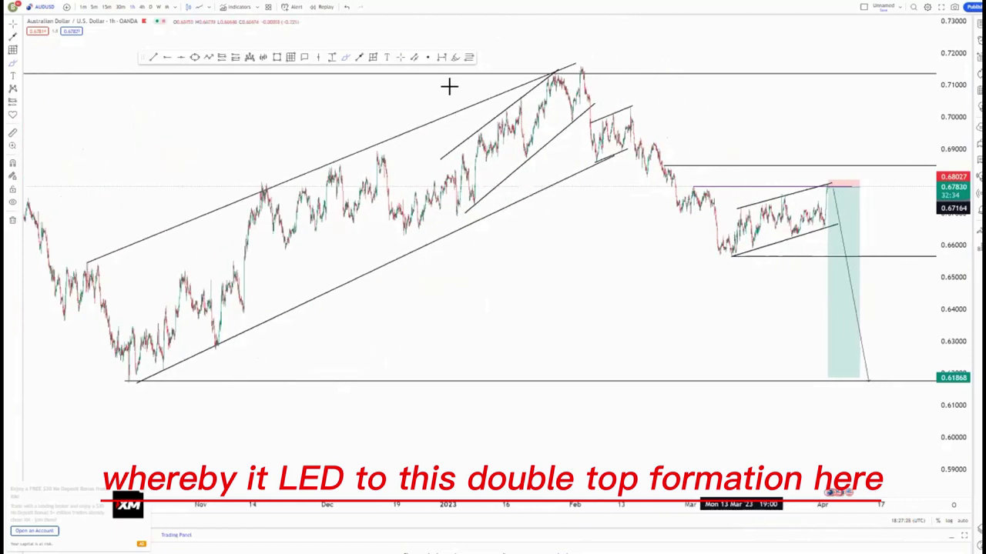
scroll(532, 295, up, 3)
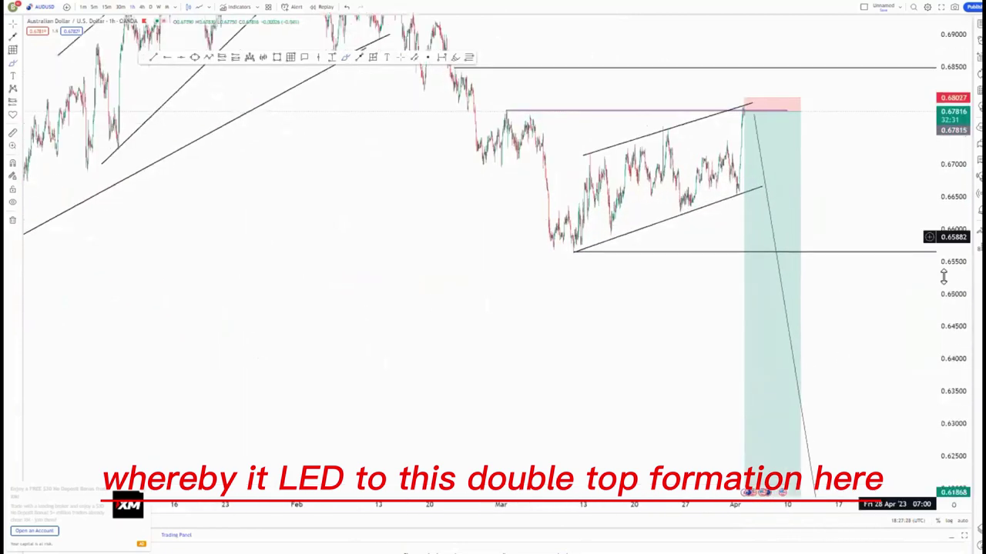
scroll(600, 305, up, 3)
scroll(510, 194, up, 4)
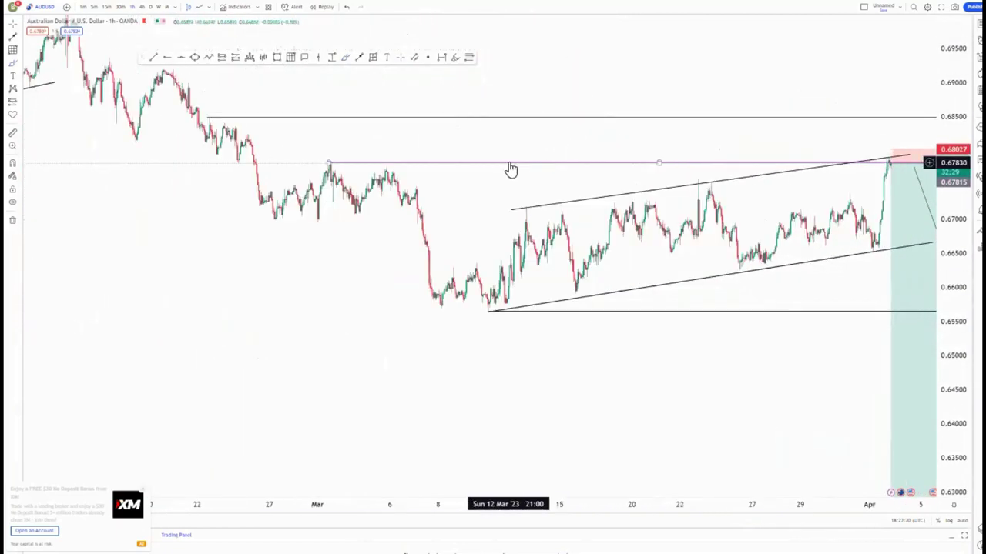
click(511, 164)
key(Delete)
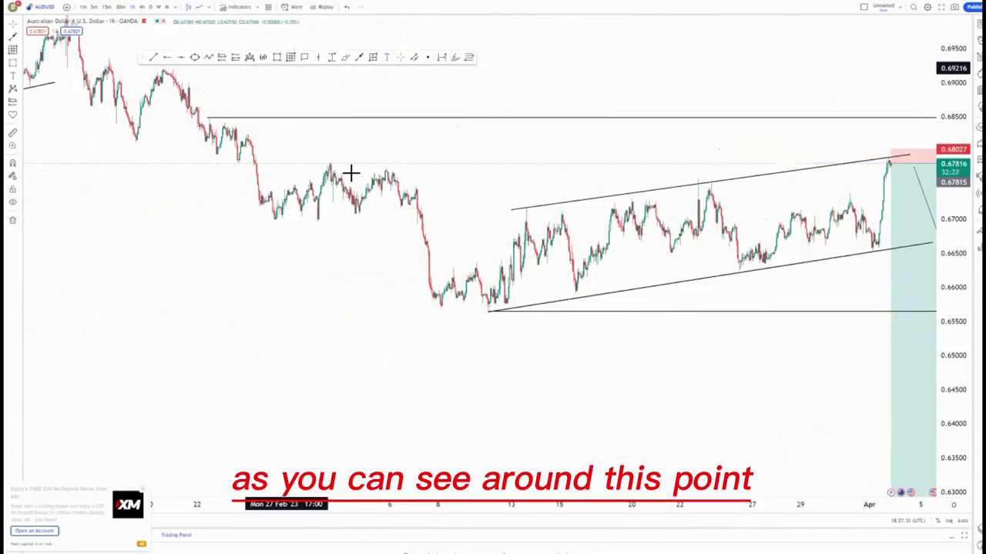
drag(327, 160, 916, 156)
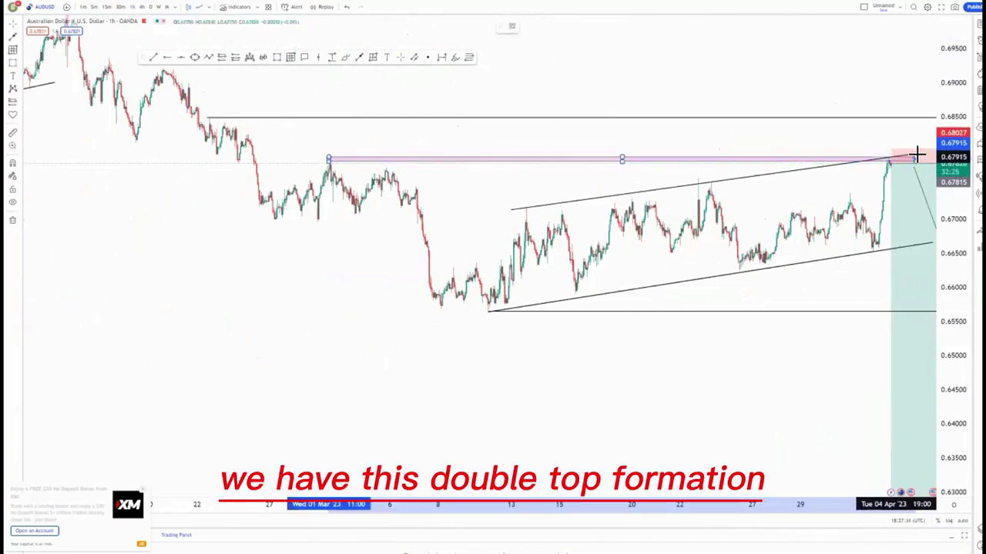
drag(384, 158, 388, 164)
Circle the three highs touching the upper channel line with the brush, and undo the circles.
drag(393, 209, 260, 211)
drag(944, 385, 944, 235)
drag(546, 263, 419, 304)
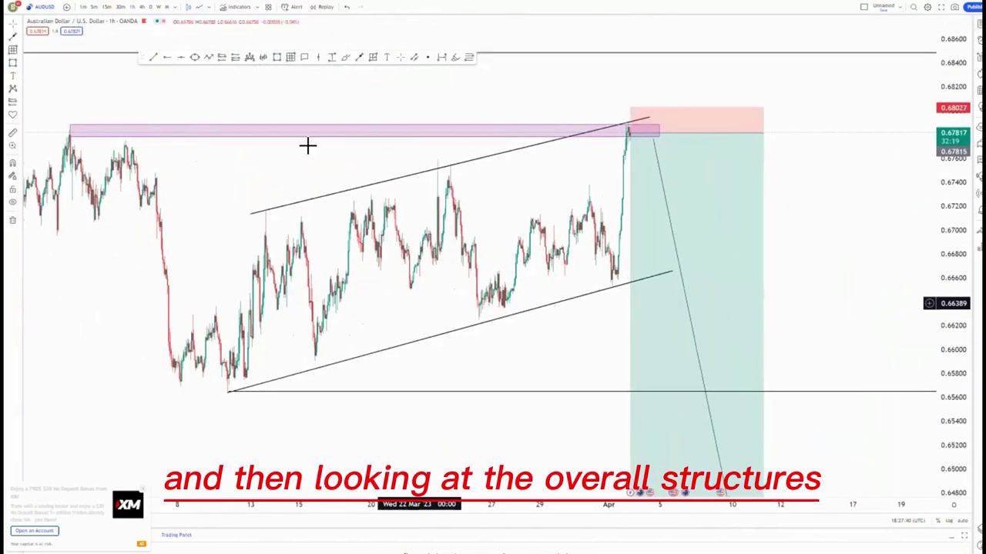
click(345, 57)
mouse_move(261, 204)
mouse_down()
mouse_move(266, 190)
mouse_move(240, 190)
mouse_up()
mouse_move(445, 161)
mouse_down()
mouse_move(455, 177)
mouse_move(472, 151)
mouse_up()
drag(635, 116, 663, 143)
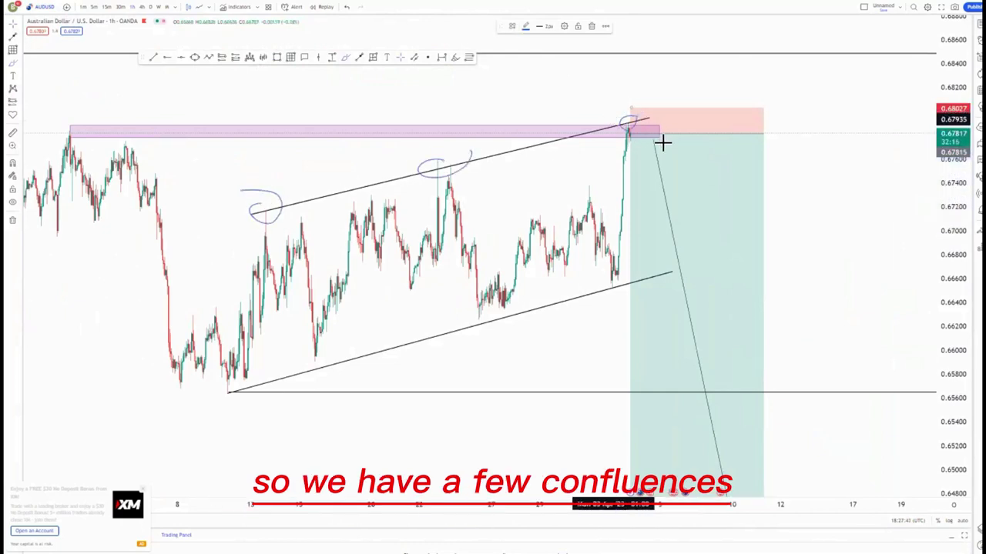
click(349, 9)
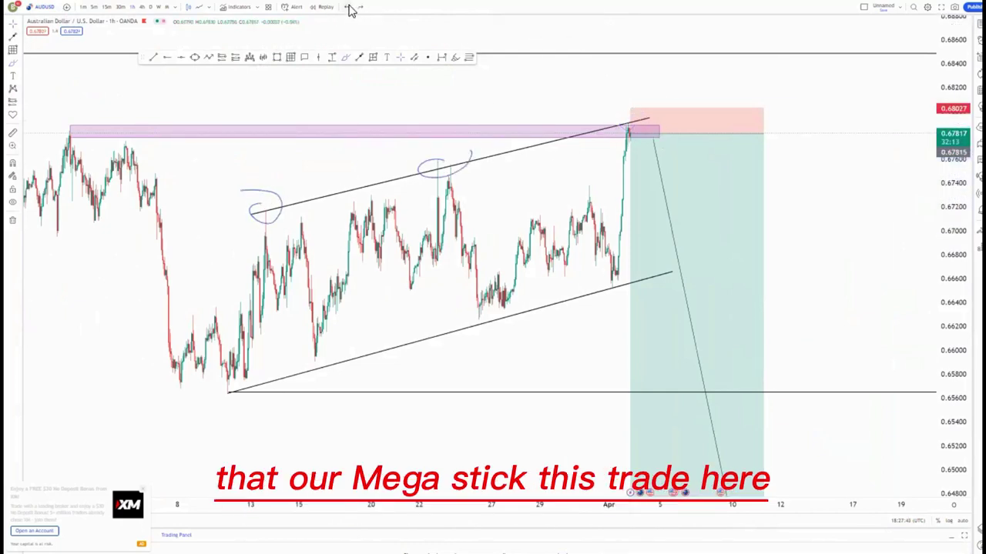
click(349, 9)
Switch AUDUSD to the daily timeframe and remove all drawings from the chart.
drag(278, 113, 406, 72)
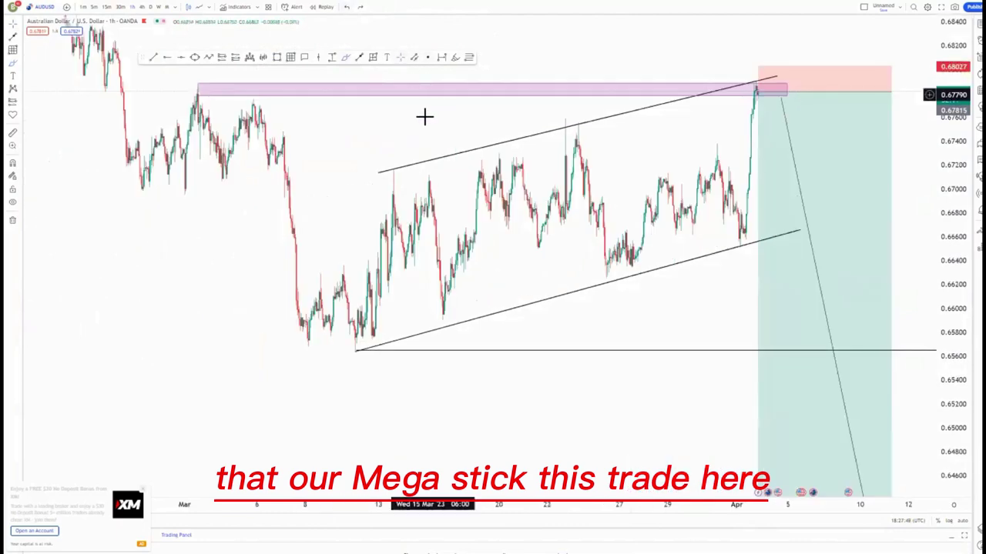
drag(424, 117, 305, 126)
drag(941, 191, 941, 297)
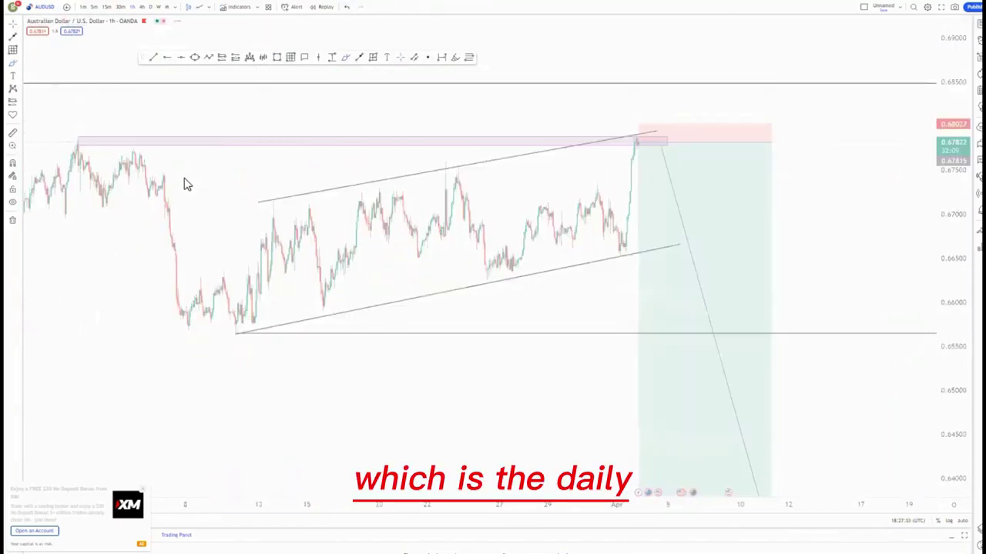
click(151, 7)
drag(940, 74, 939, 472)
click(13, 218)
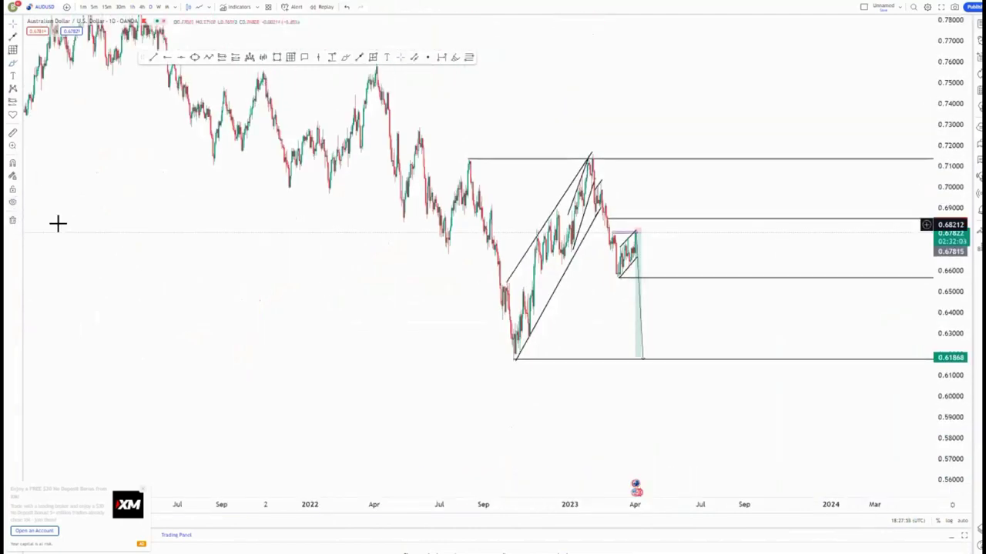
click(43, 220)
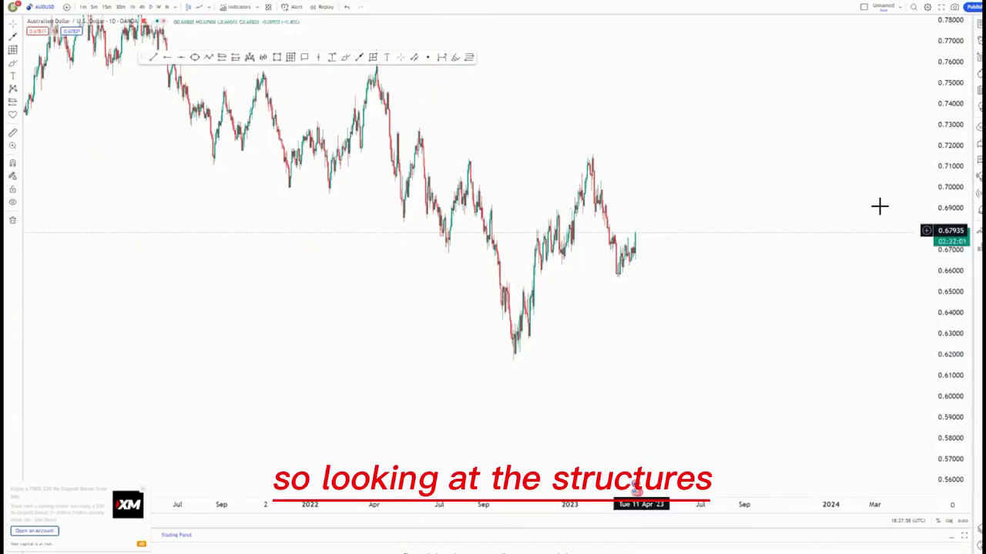
Draw a horizontal ray from AUDUSD's August 2022 high across the early-February 2023 high.
drag(686, 324, 741, 324)
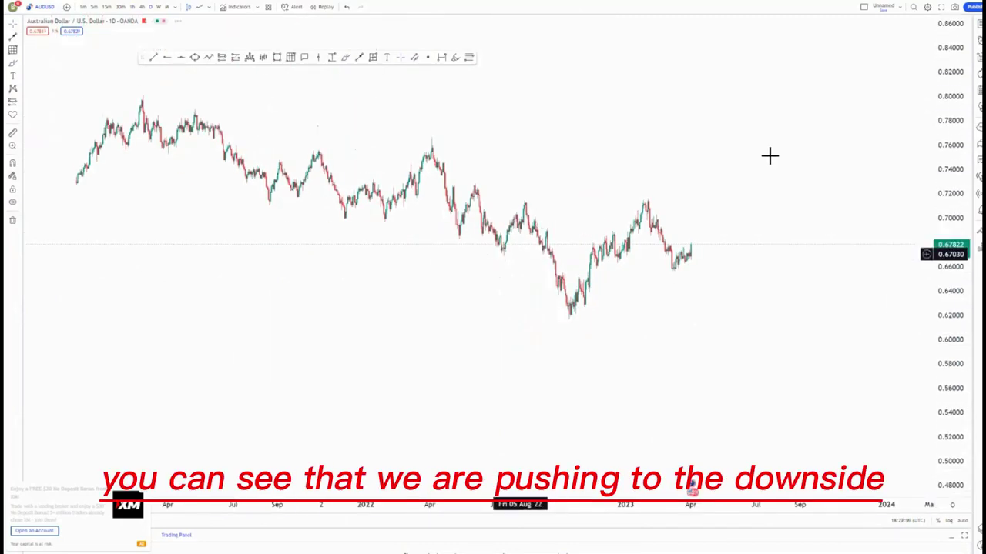
drag(937, 209, 937, 123)
scroll(842, 321, up, 2)
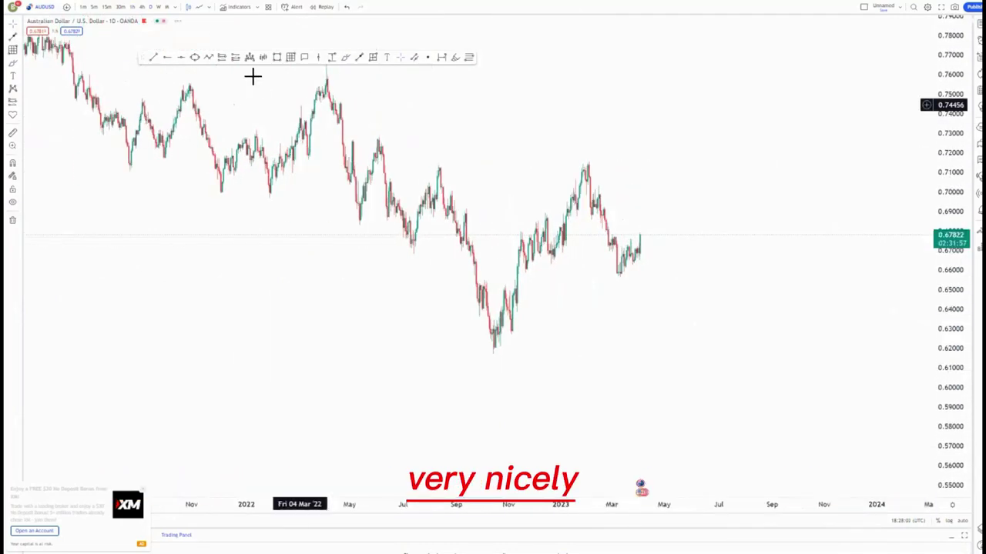
click(169, 59)
click(436, 164)
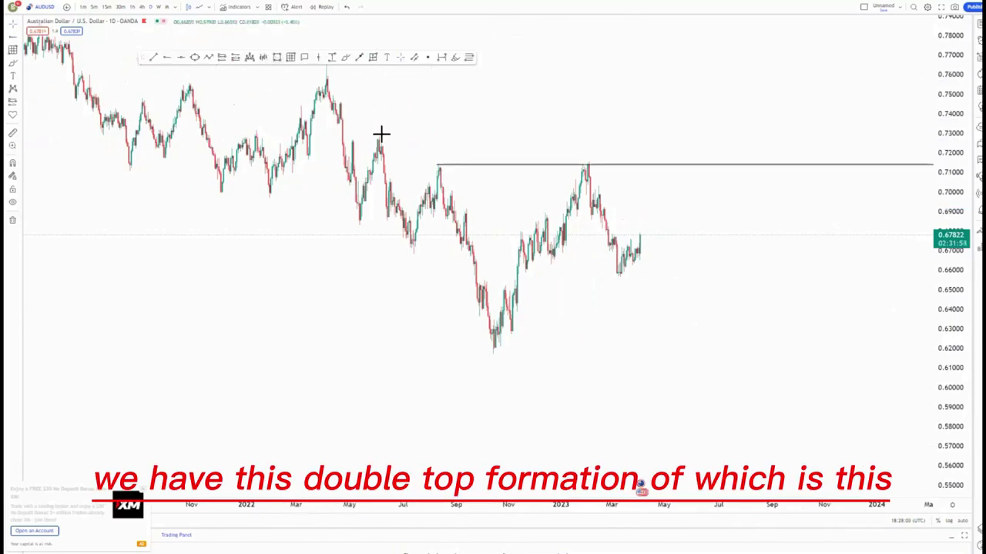
Mark the August 2022 and early-2023 highs with small rectangles, and draw a horizontal ray from the October 2022 low.
click(491, 182)
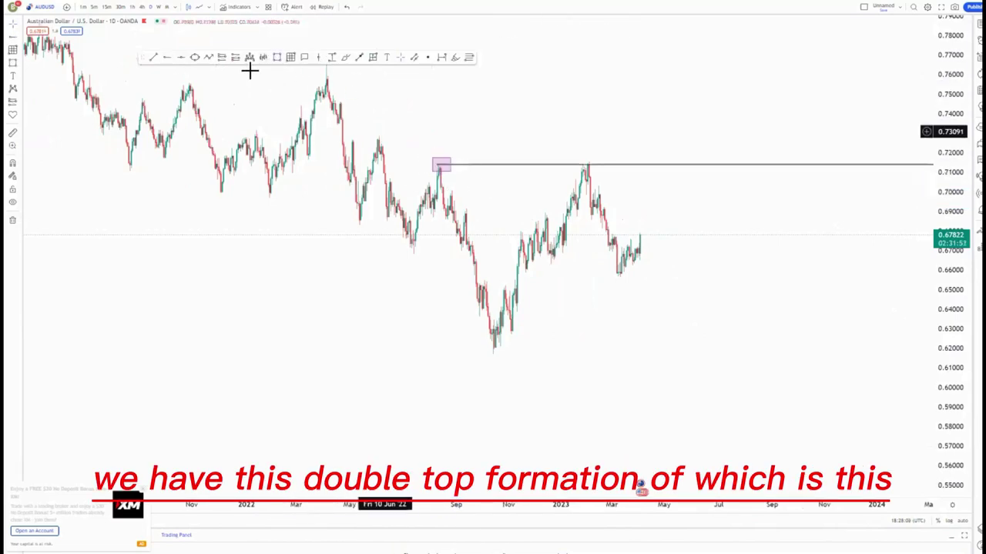
click(277, 58)
drag(579, 158, 602, 169)
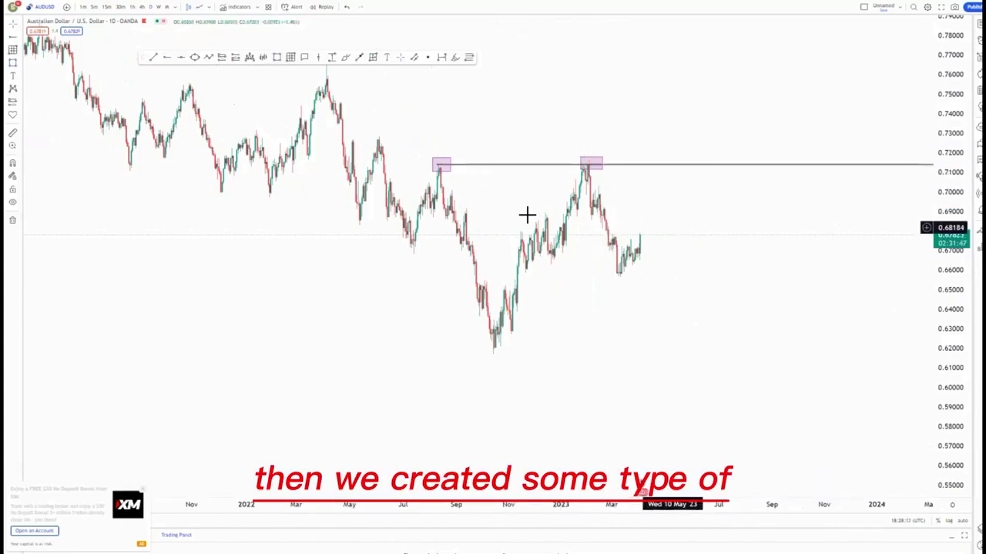
scroll(525, 213, up, 2)
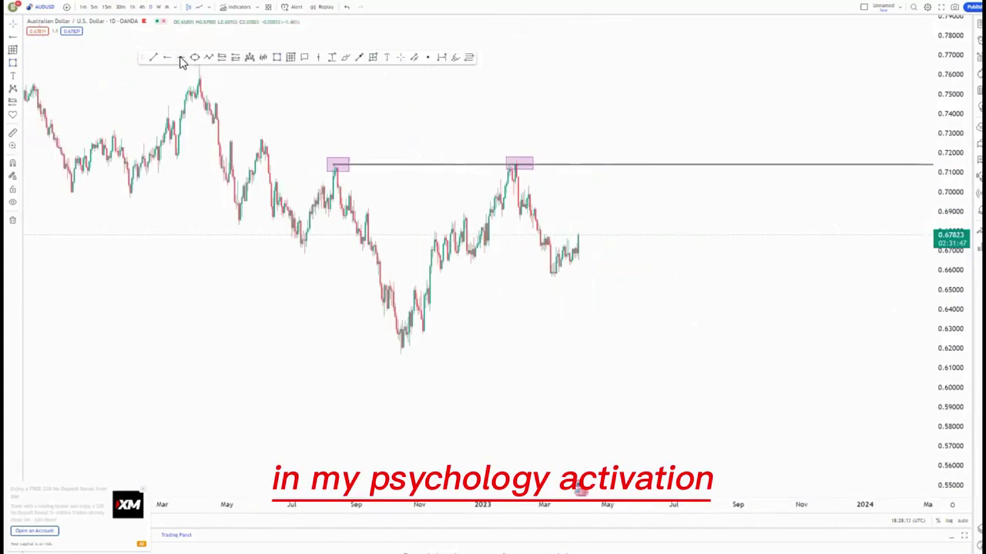
click(402, 352)
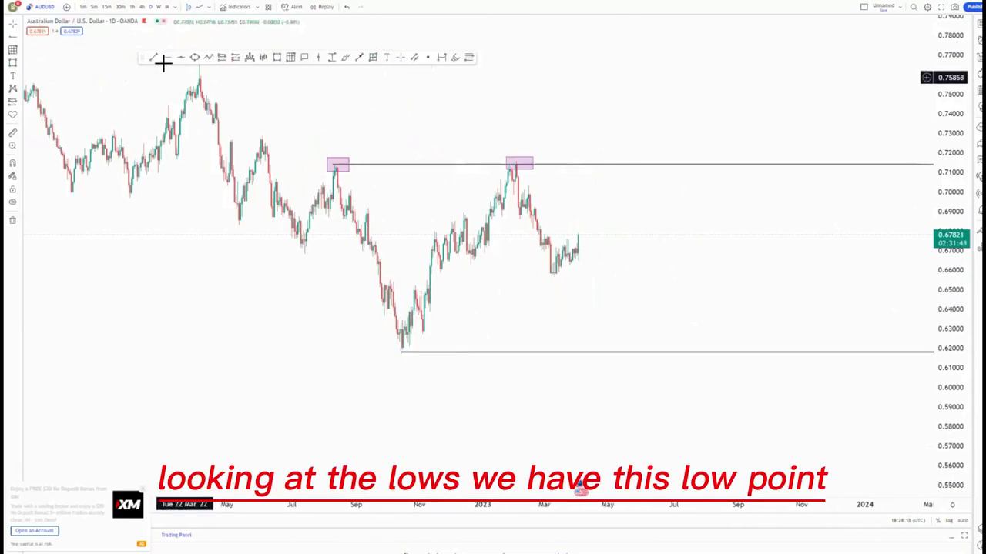
Draw an ascending channel with trend lines from about 0.654 (3 October 2022) and 0.618 (19 October 2022) to the early-February 2023 swing.
click(389, 280)
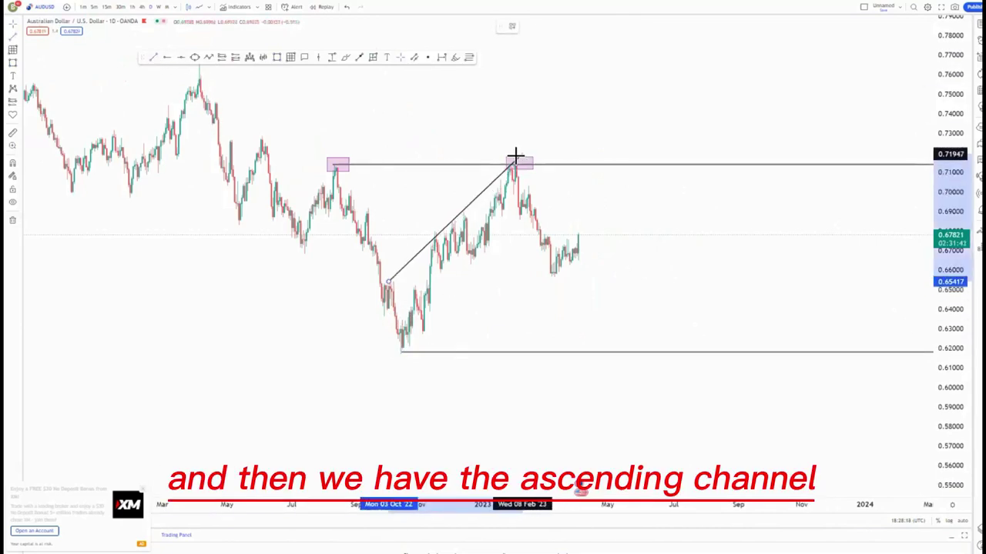
click(514, 159)
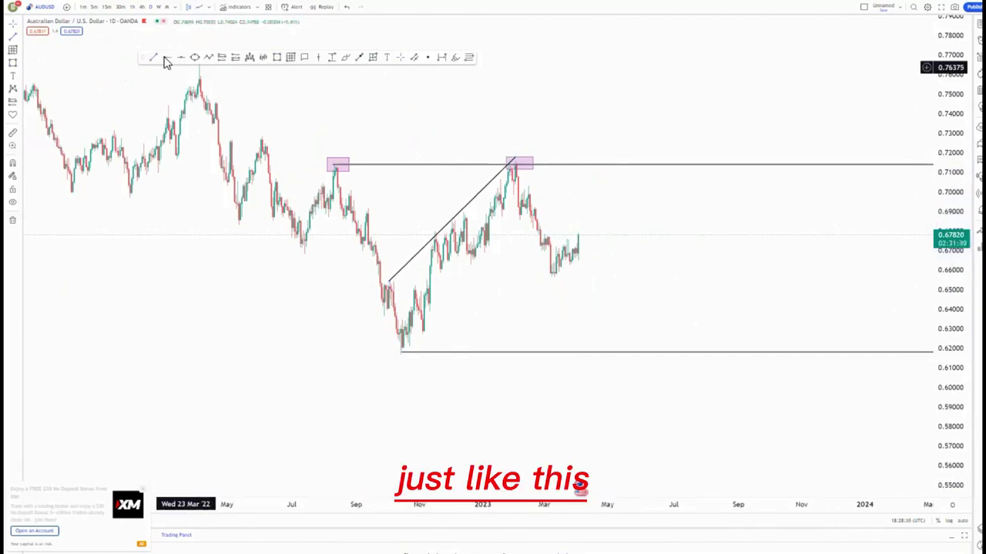
click(405, 350)
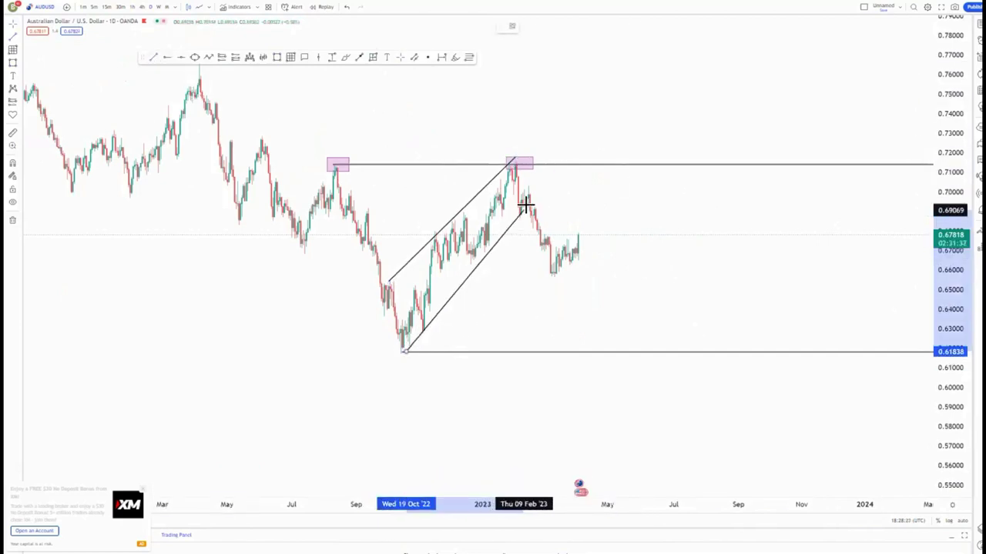
click(524, 201)
drag(525, 197, 519, 213)
Brush-trace the daily decline from the early-2023 top to the latest candle, circle the recent consolidation, and delete the circle.
scroll(719, 290, up, 3)
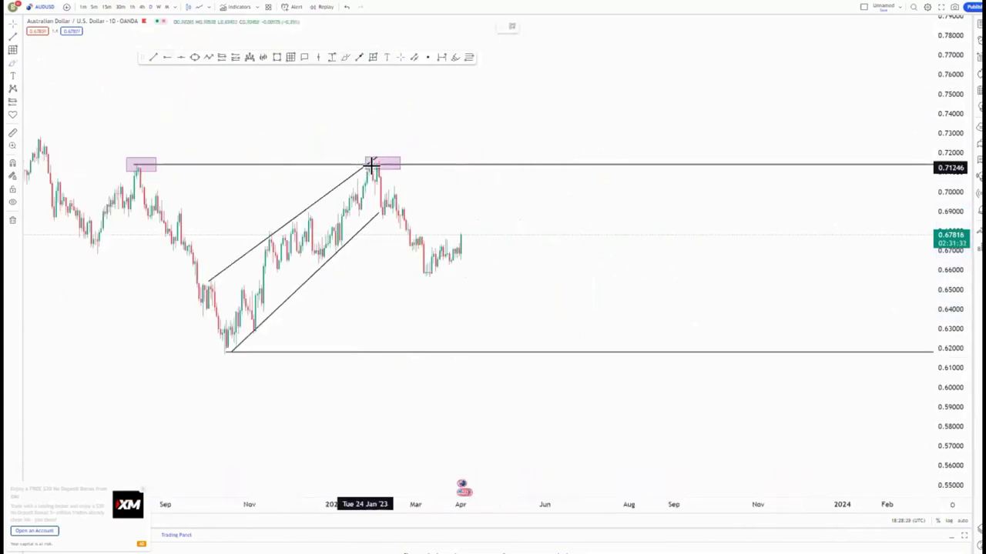
click(376, 161)
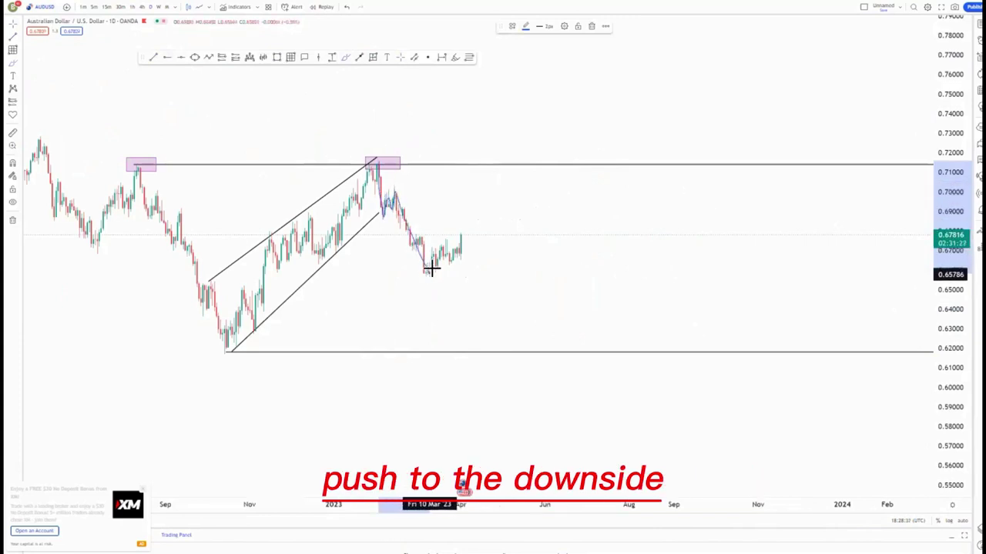
mouse_move(446, 258)
mouse_down()
mouse_move(455, 236)
mouse_move(445, 223)
mouse_move(474, 235)
mouse_up()
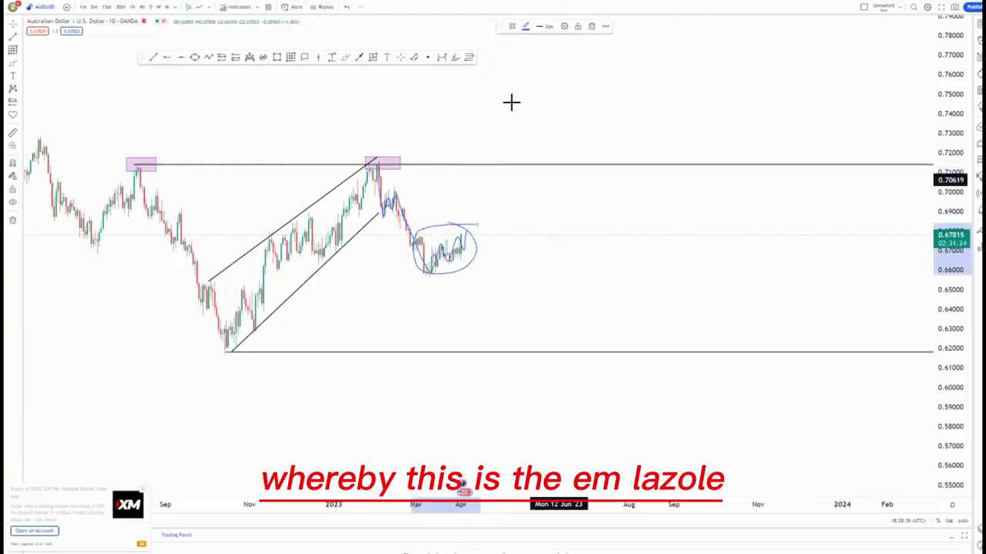
click(592, 26)
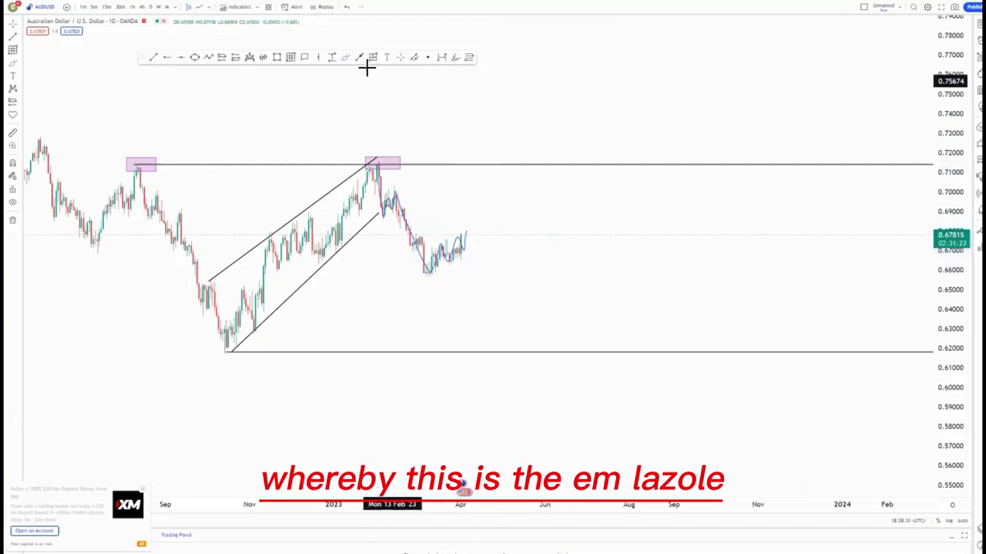
Draw a projection line from the latest candle down to the October 2022 low level, and delete that line.
click(459, 233)
click(494, 352)
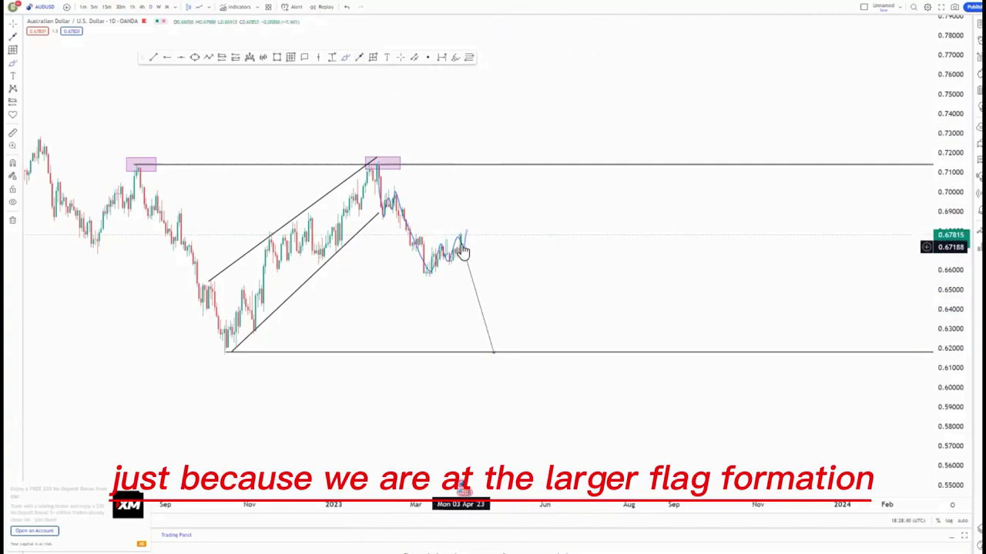
click(463, 251)
key(Delete)
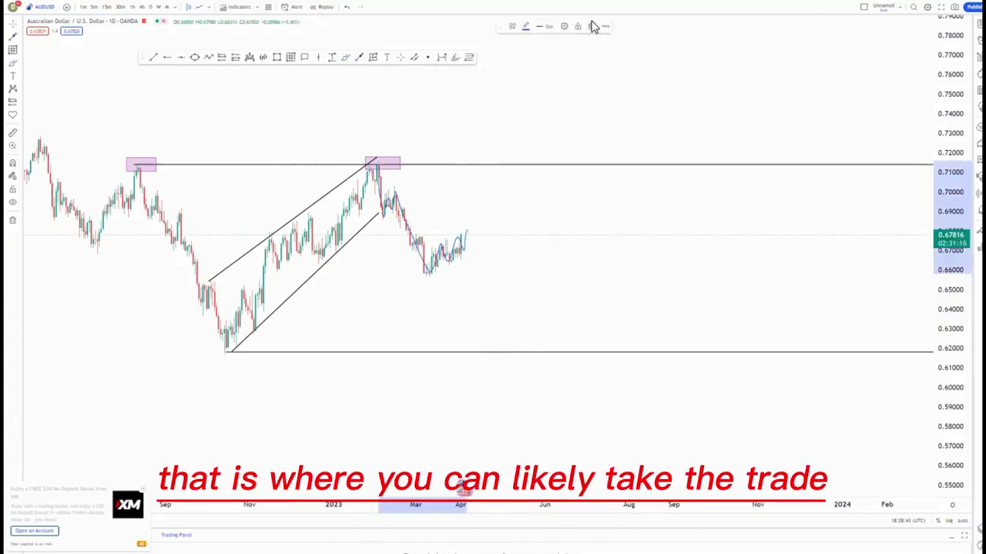
Switch AUDUSD to the 4-hour timeframe and draw a rising trend line under the lows, starting from 9 March 2023 at 0.65642.
scroll(589, 299, down, 2)
scroll(600, 255, down, 2)
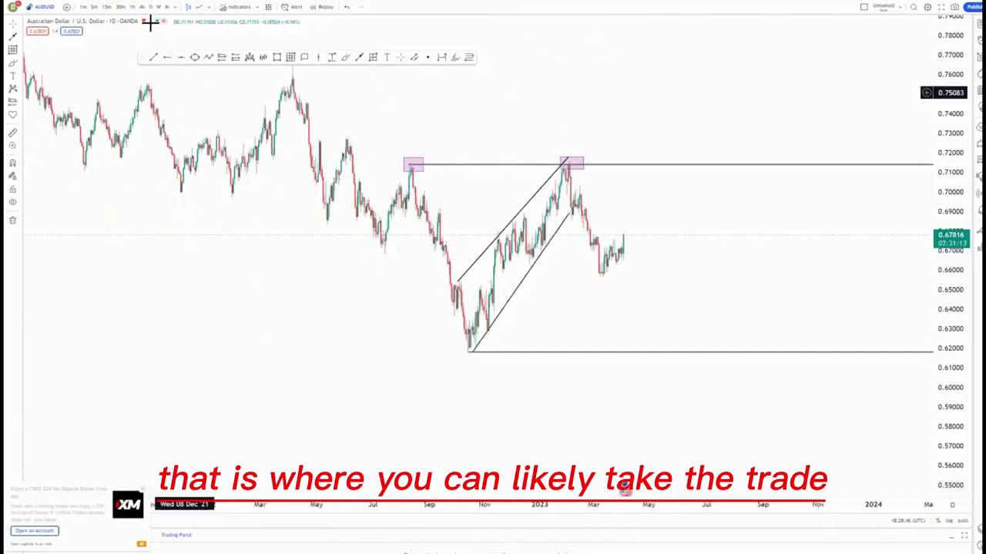
click(143, 11)
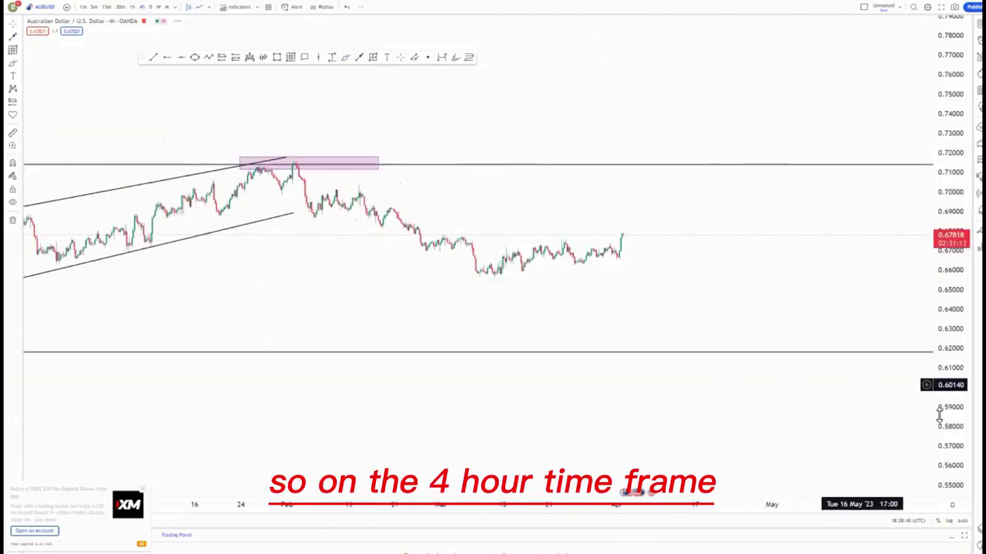
drag(951, 385, 951, 184)
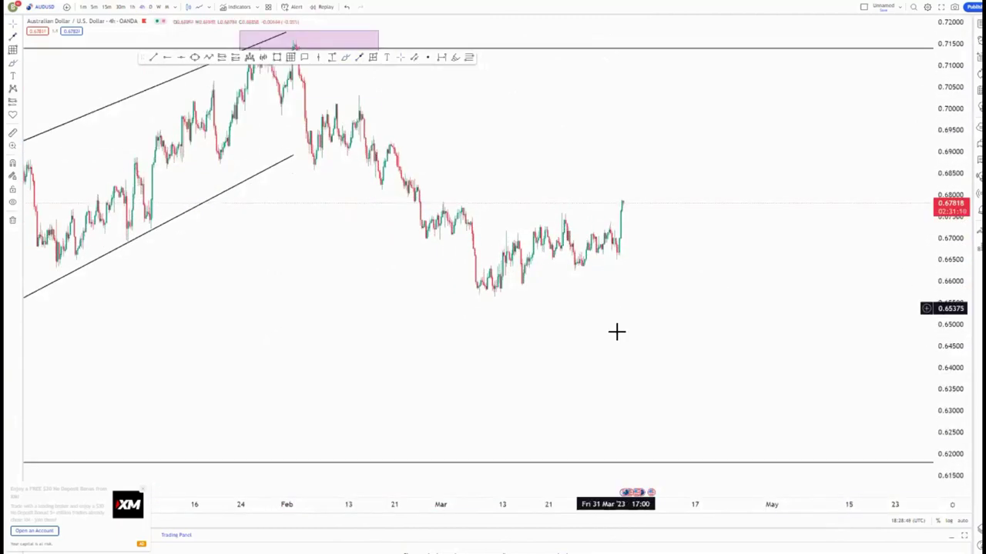
drag(616, 332, 544, 314)
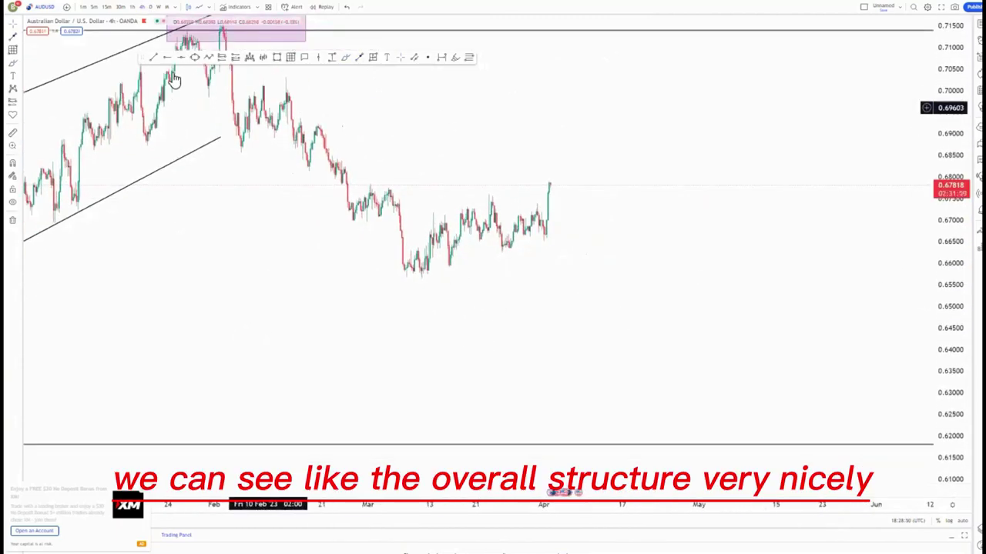
click(419, 278)
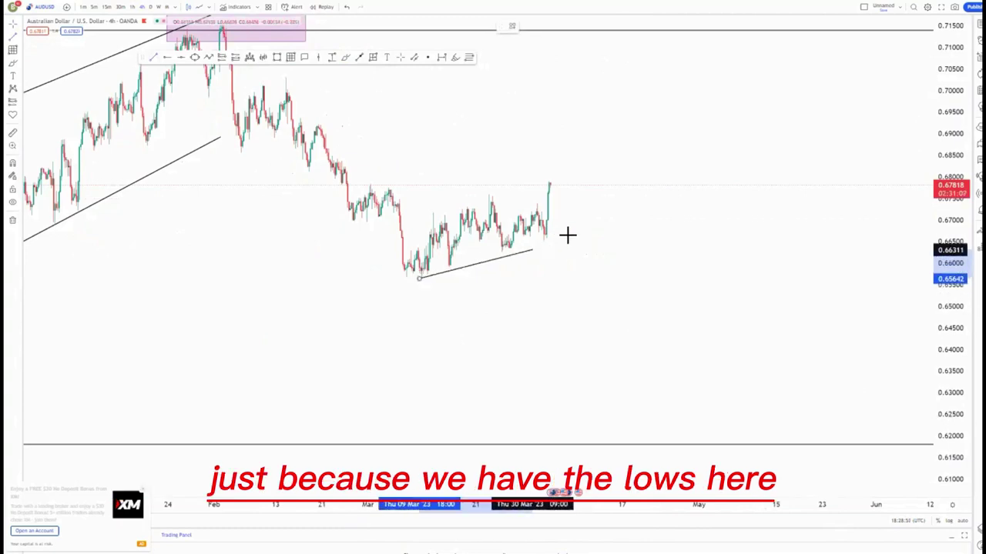
click(570, 231)
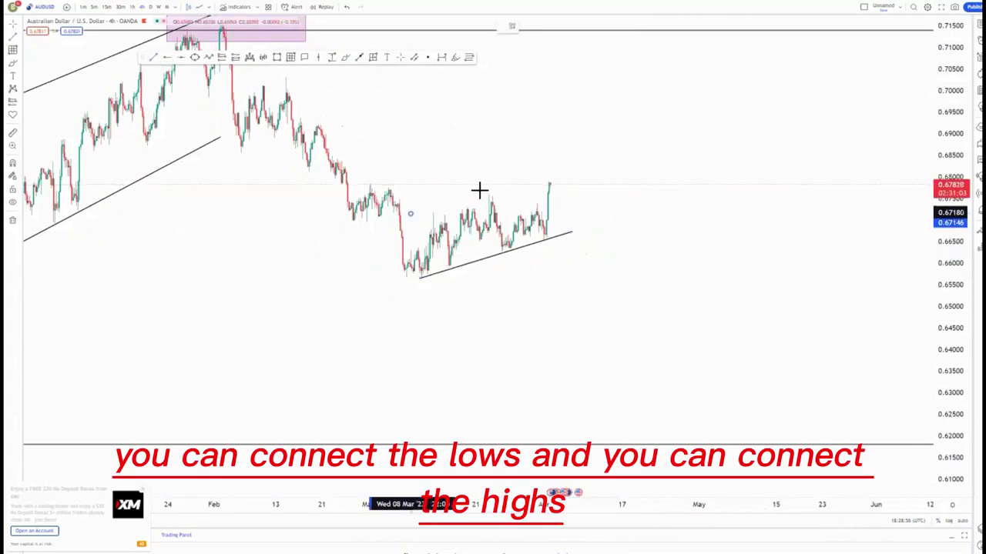
Draw an upper trend line over the highs from 8 March 2023 into April, and a horizontal ray from the early-March high.
click(554, 178)
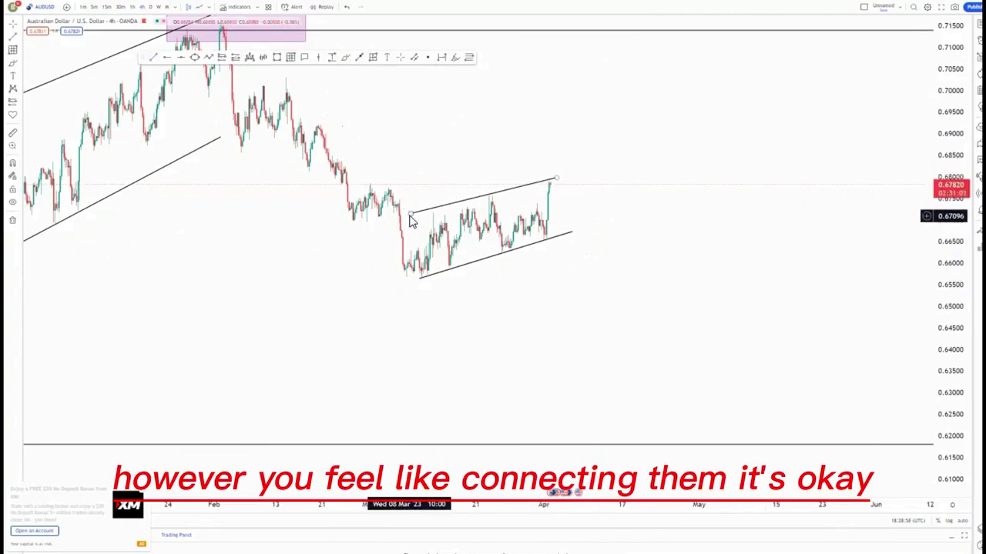
click(412, 215)
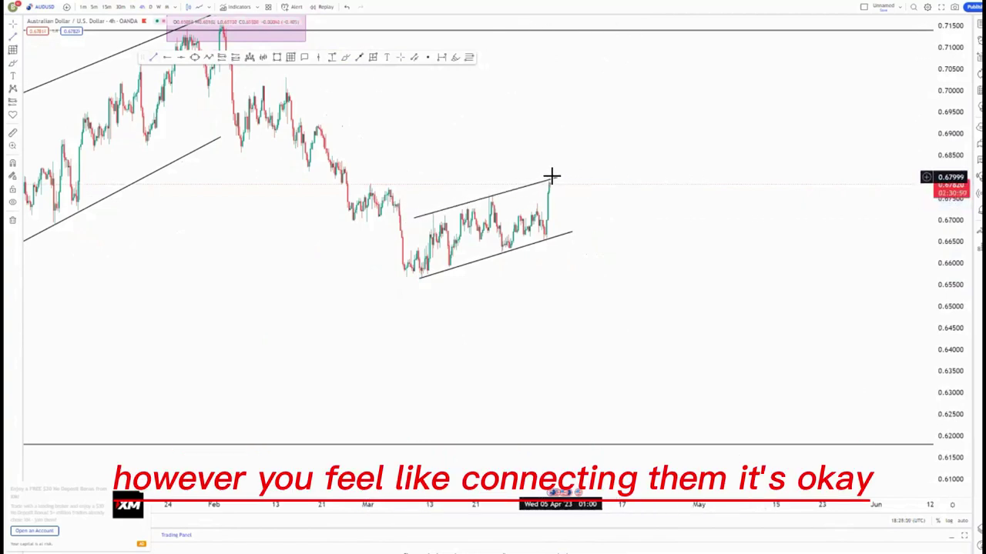
click(629, 204)
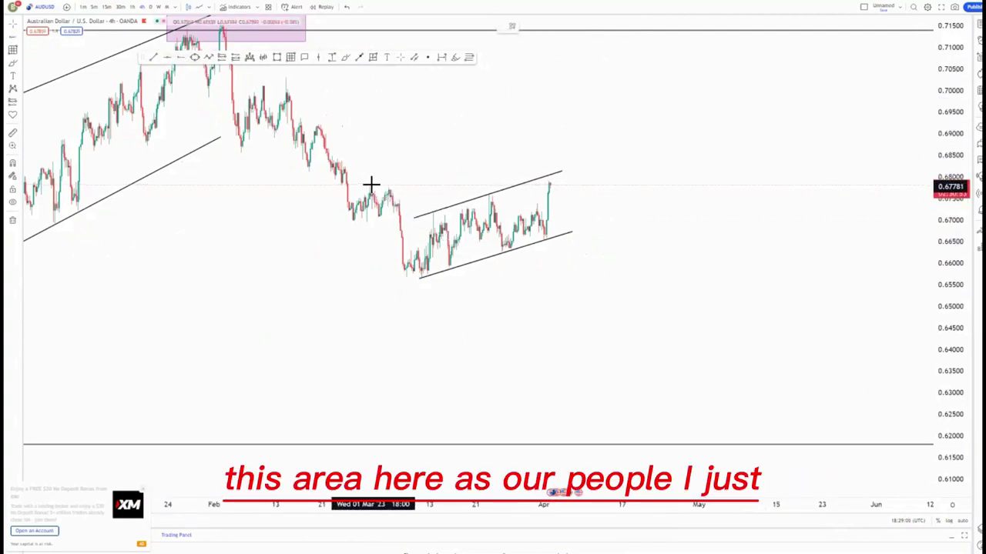
click(368, 184)
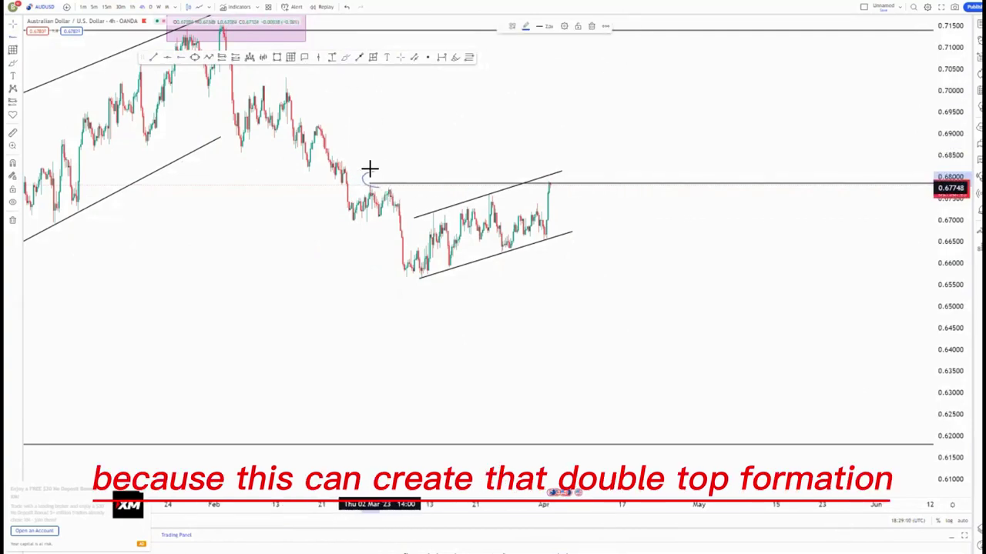
Brush-circle both touches of the ray, trace the small and larger flags and a projected drop, and undo the brush strokes.
click(560, 172)
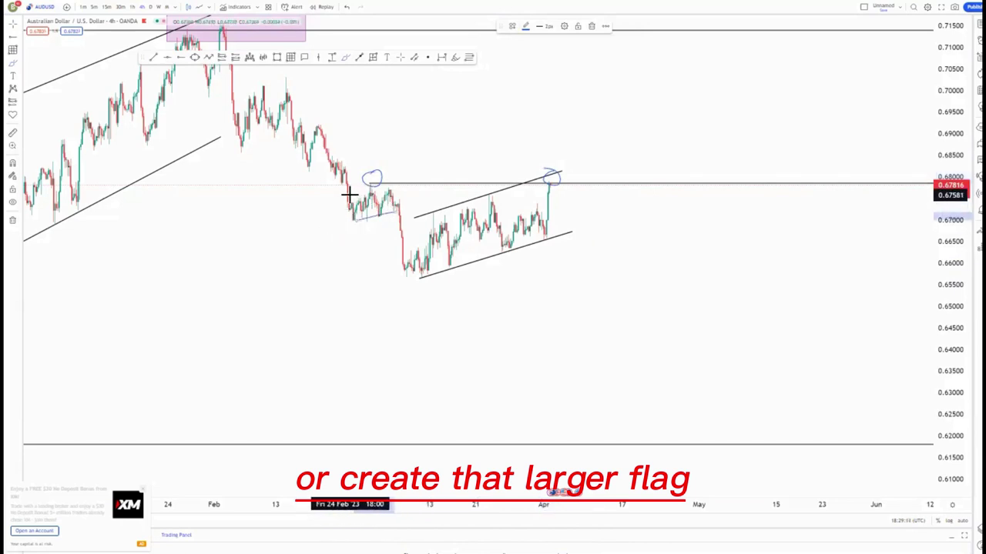
mouse_move(391, 196)
mouse_down()
mouse_move(408, 271)
mouse_move(500, 234)
mouse_move(543, 195)
mouse_up()
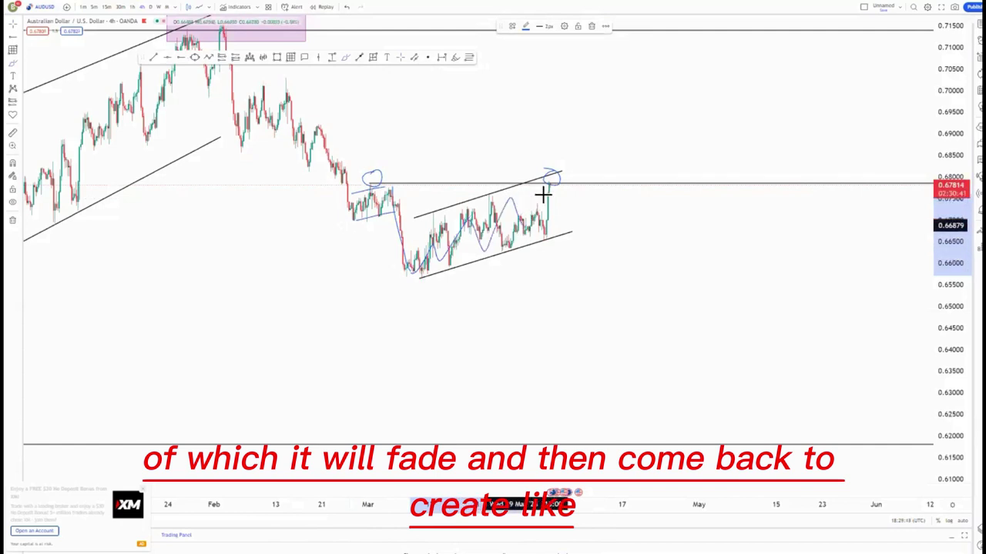
drag(354, 195, 394, 172)
mouse_move(561, 182)
mouse_down()
mouse_move(556, 177)
mouse_move(612, 452)
mouse_up()
click(360, 59)
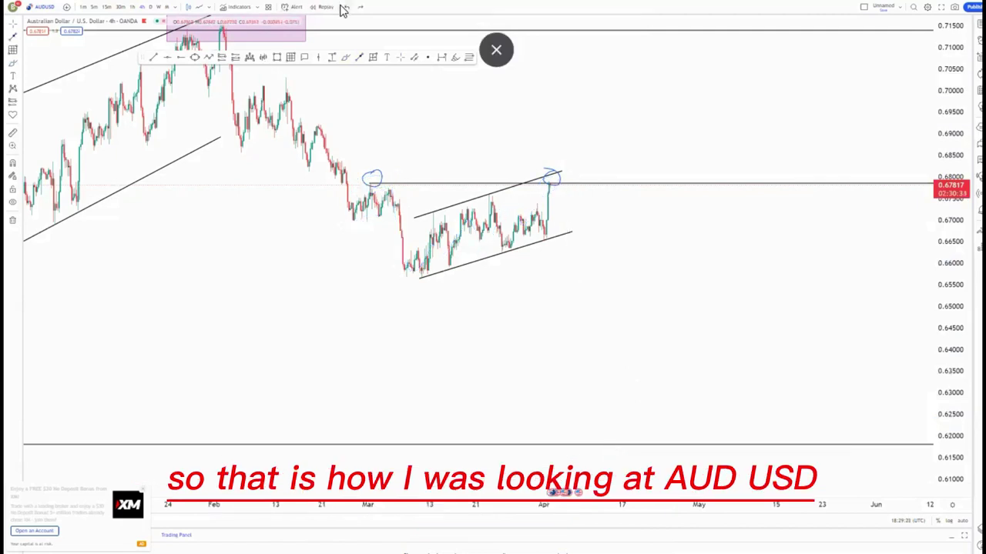
click(343, 8)
key(Escape)
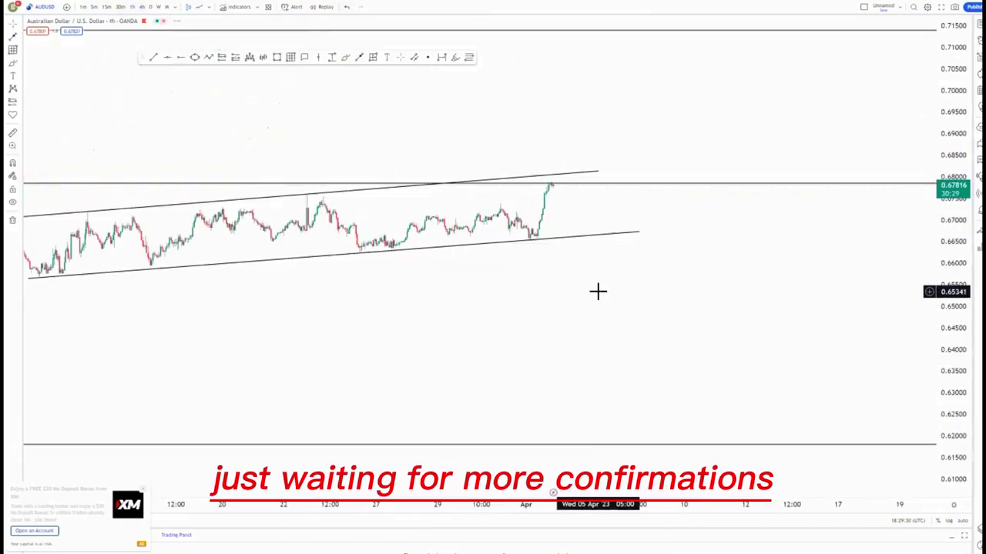
Switch AUDUSD to the 1-hour timeframe and enlarge the rising channel up to the latest candles.
scroll(596, 291, down, 3)
scroll(597, 282, down, 2)
drag(959, 362, 889, 146)
scroll(657, 338, up, 8)
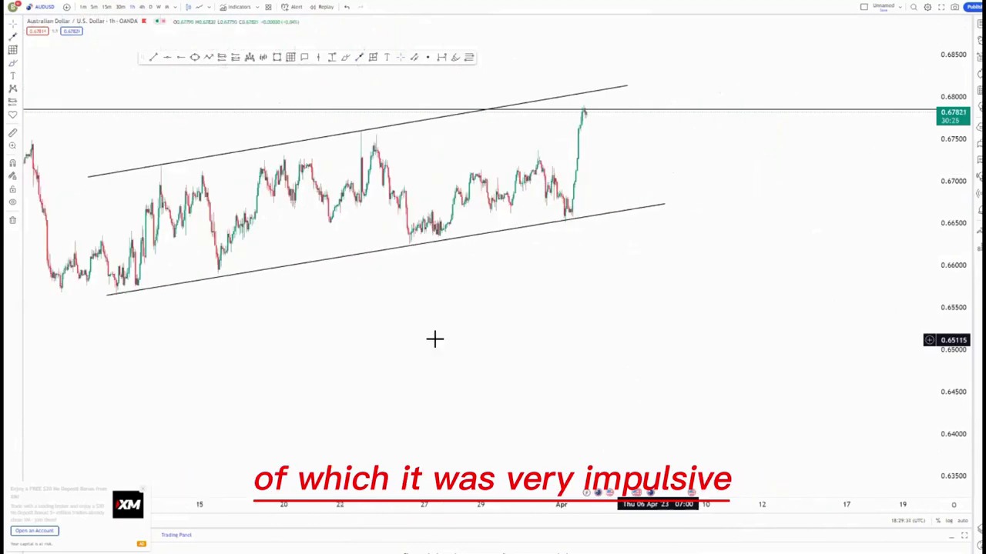
drag(436, 339, 660, 369)
scroll(685, 368, up, 3)
drag(961, 417, 958, 334)
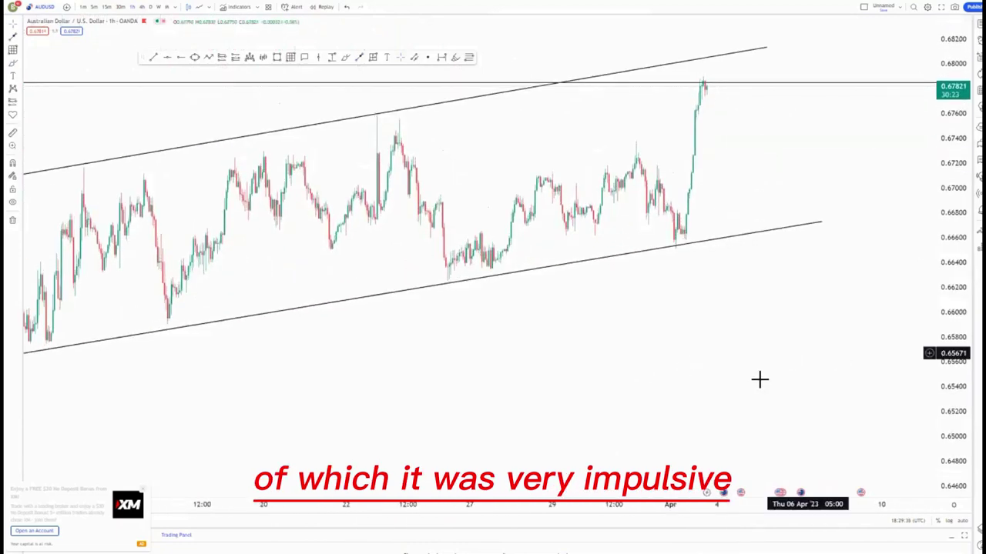
drag(760, 379, 742, 423)
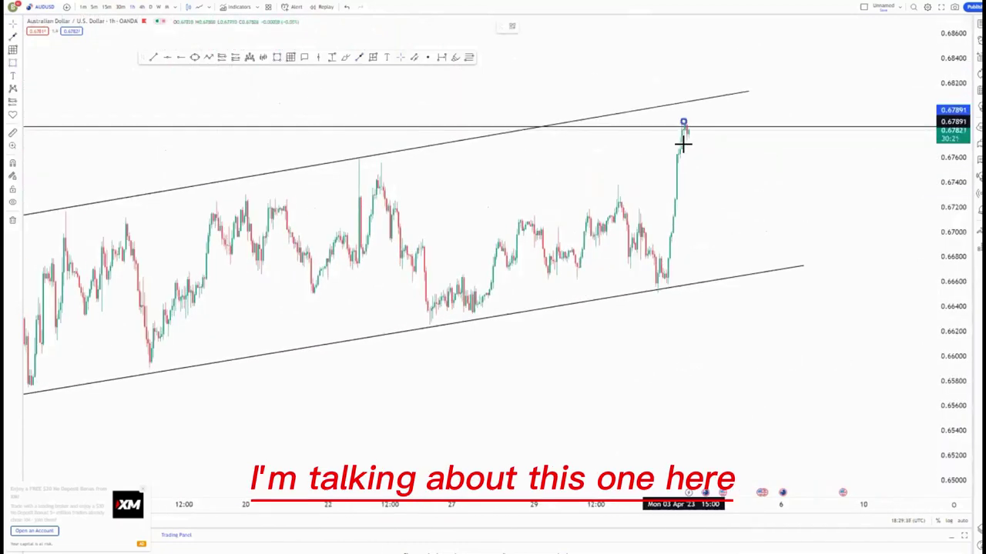
Mark the impulsive 3 April rise with a rectangle between about 0.6789 and 0.6646, and delete the rectangle.
click(660, 299)
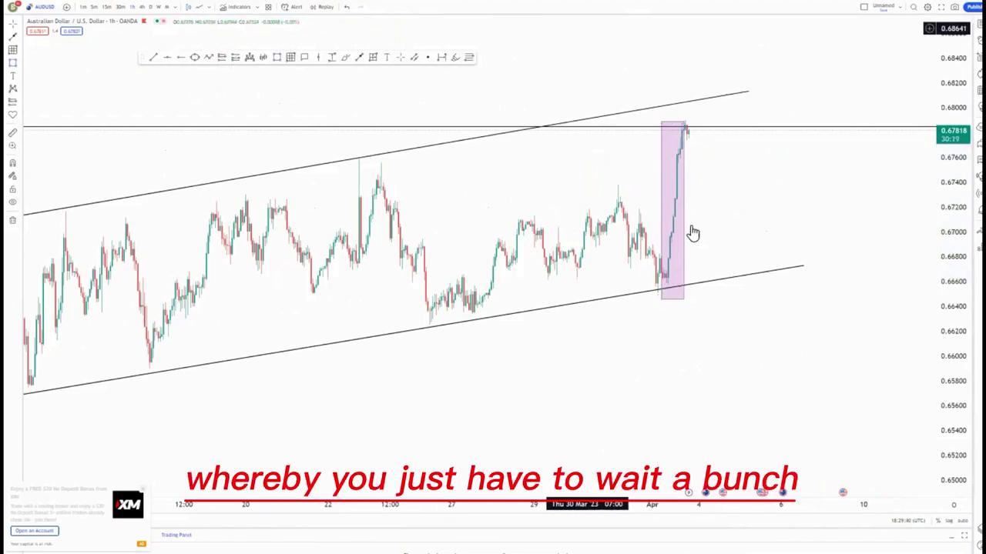
click(684, 192)
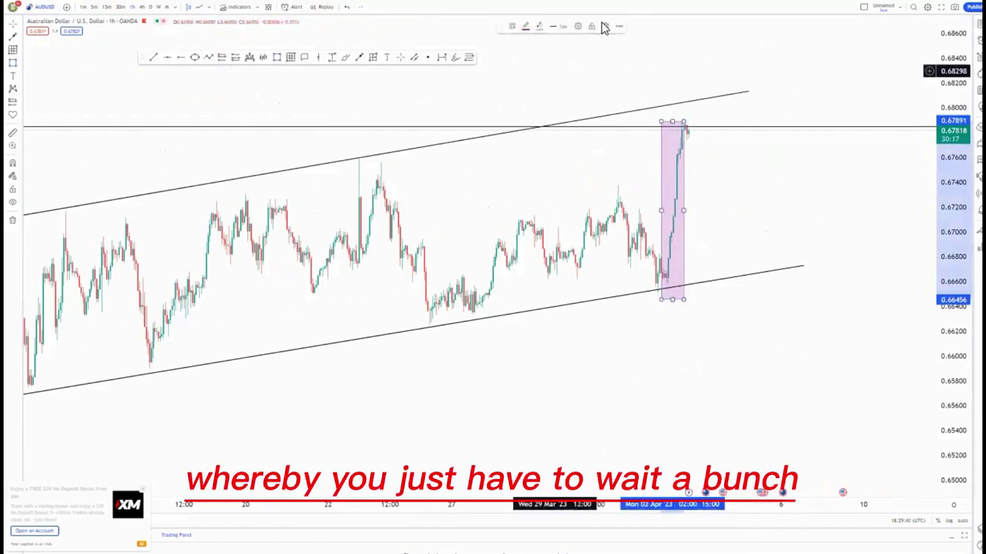
key(Delete)
Adjust the channel's upper line to run from about 0.6714 to 0.6816, and start its lower line at the 15 March low, about 0.6590.
scroll(797, 278, down, 2)
scroll(797, 279, down, 2)
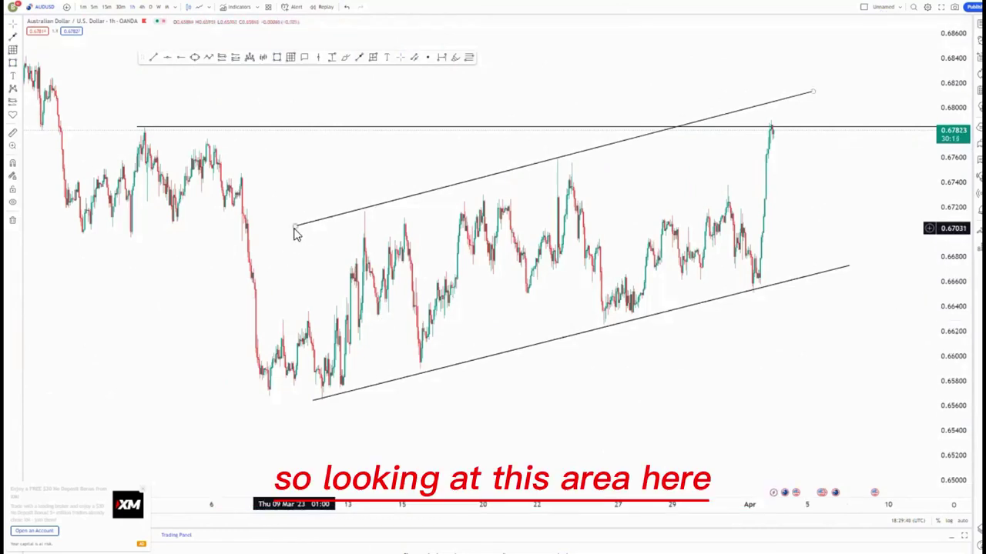
drag(295, 226, 245, 210)
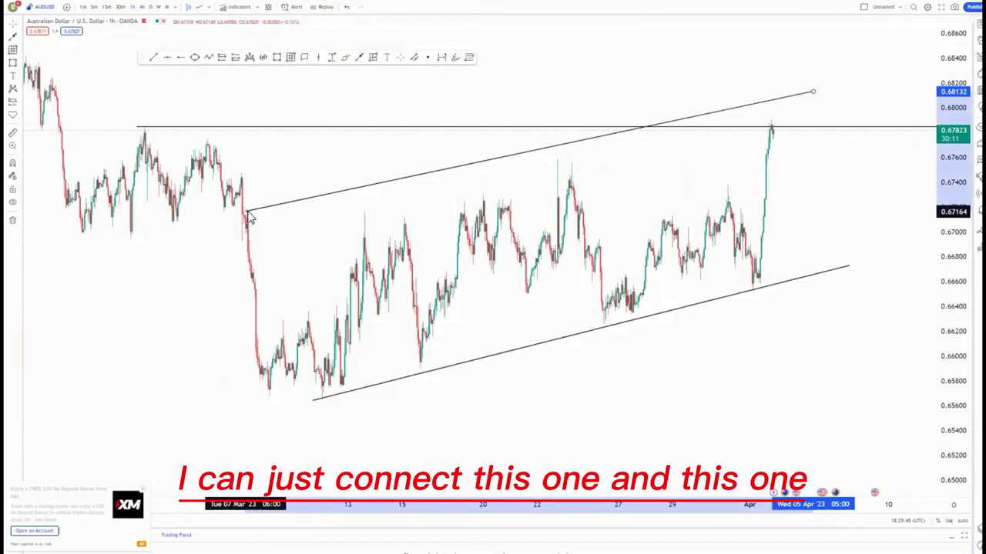
drag(813, 91, 839, 115)
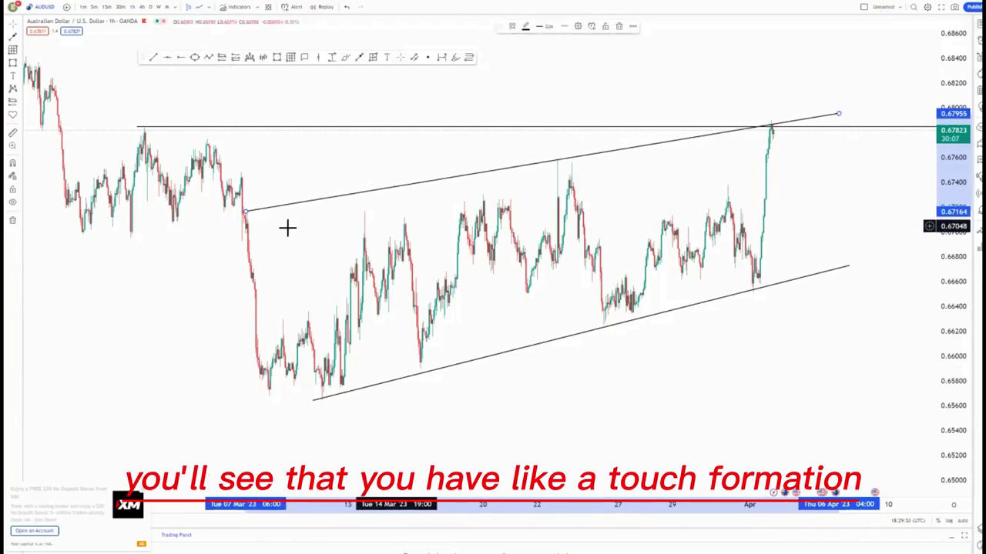
drag(246, 215, 337, 217)
drag(841, 117, 836, 91)
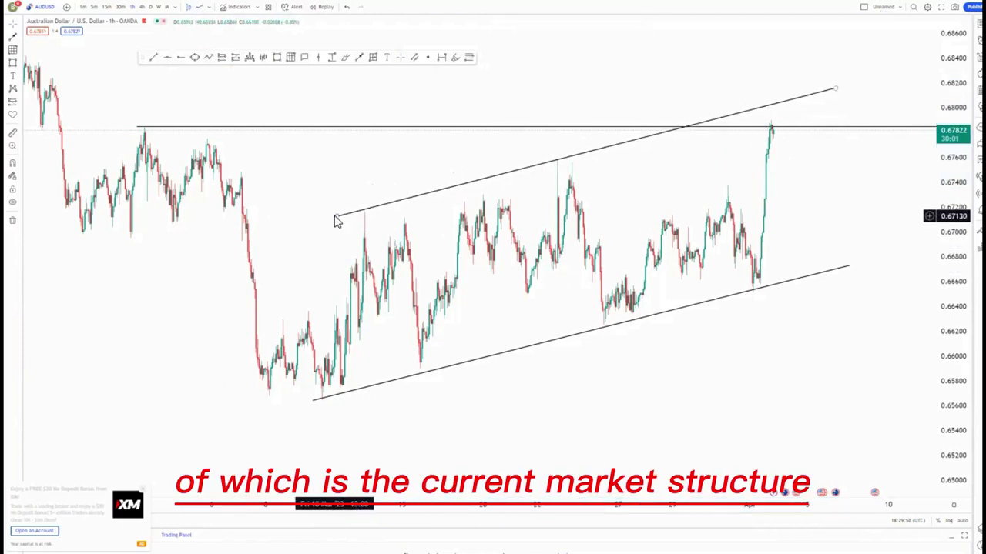
drag(336, 221, 348, 221)
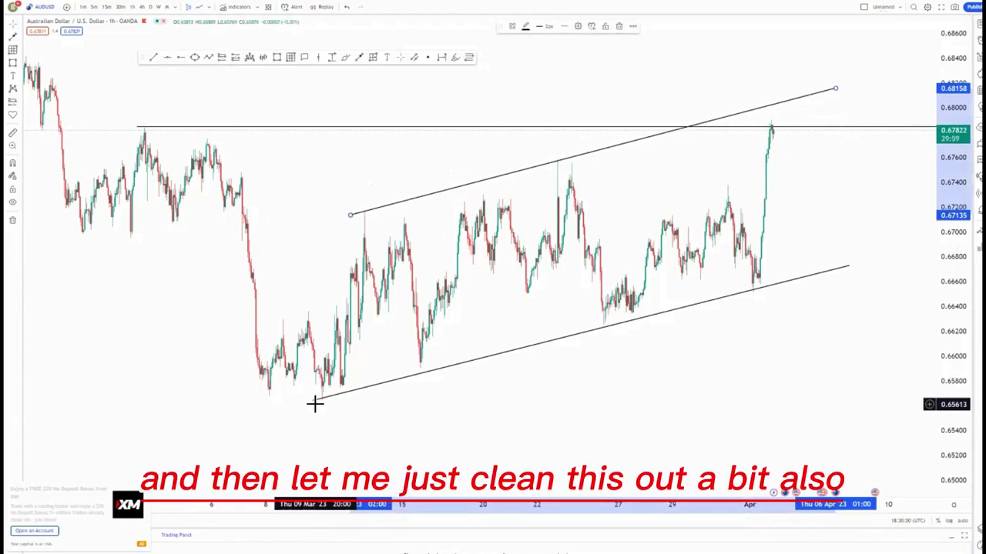
drag(314, 406, 414, 374)
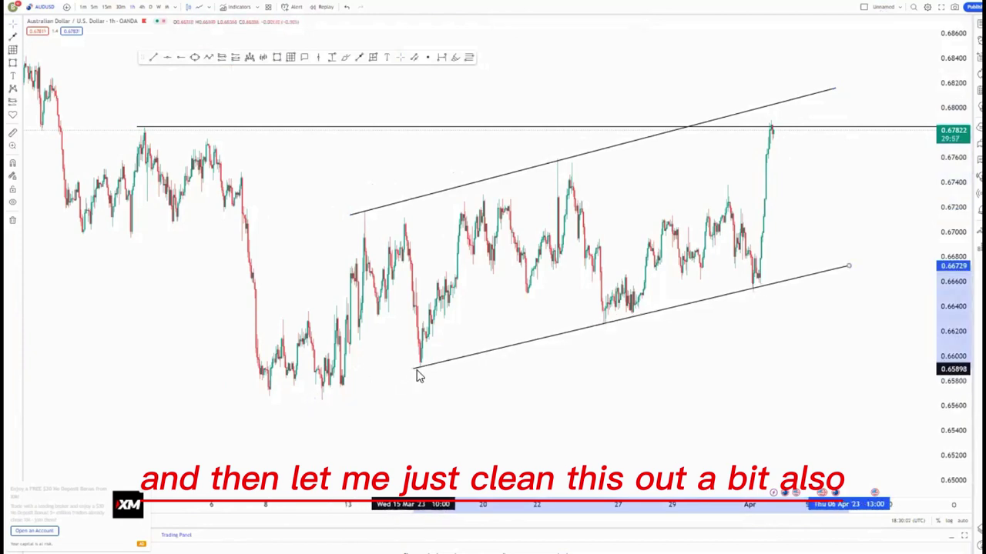
Brush-circle the latest candle, the projected third touch of the upper channel line, and its first and second touches.
drag(724, 373, 606, 362)
drag(732, 256, 739, 260)
drag(841, 325, 835, 342)
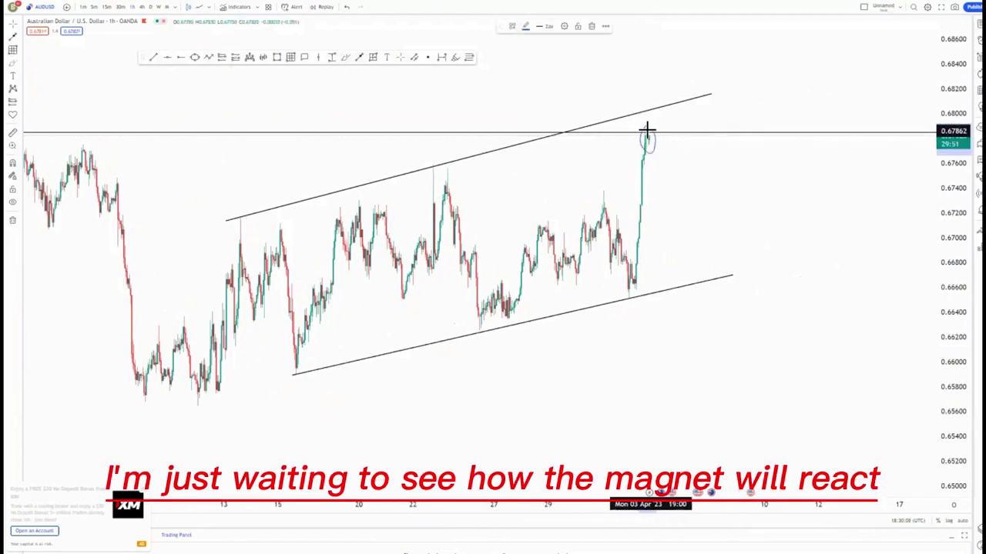
drag(664, 114, 676, 91)
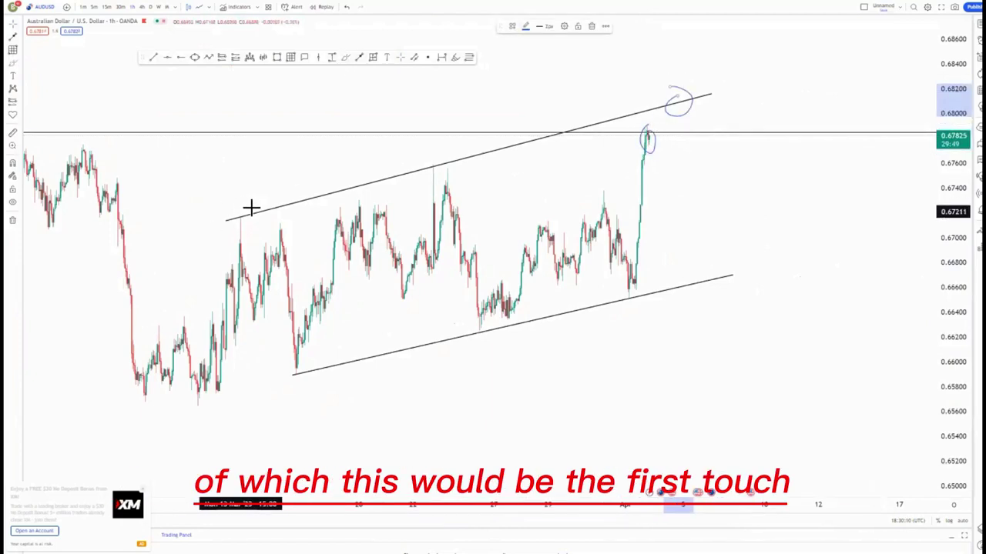
drag(251, 209, 261, 201)
drag(424, 174, 461, 169)
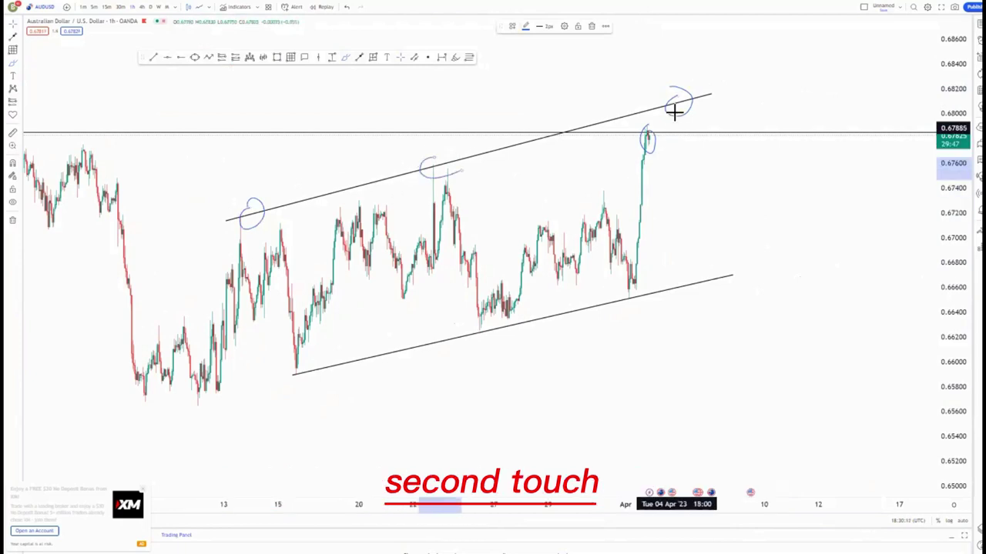
Delete the circles around the projected third touch and the latest candle.
click(592, 27)
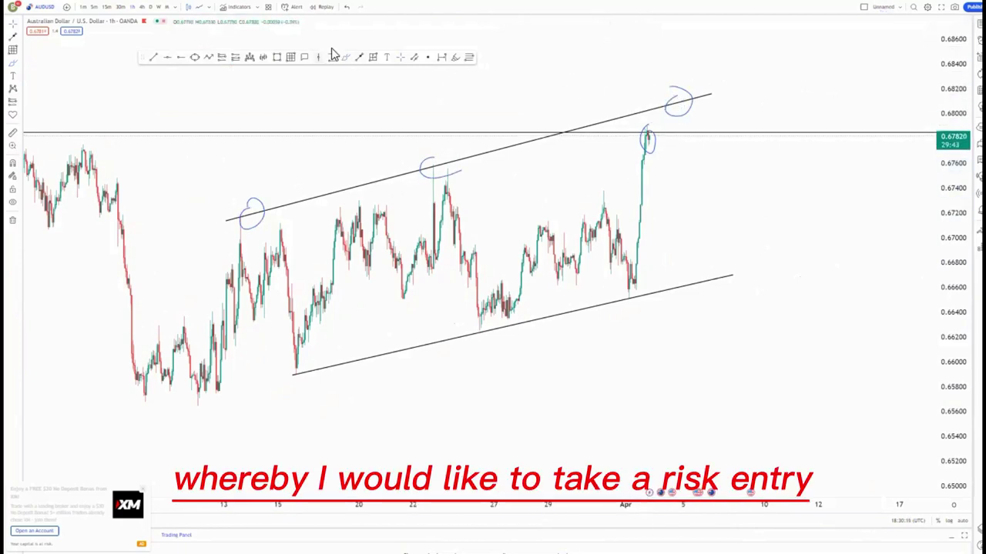
click(683, 117)
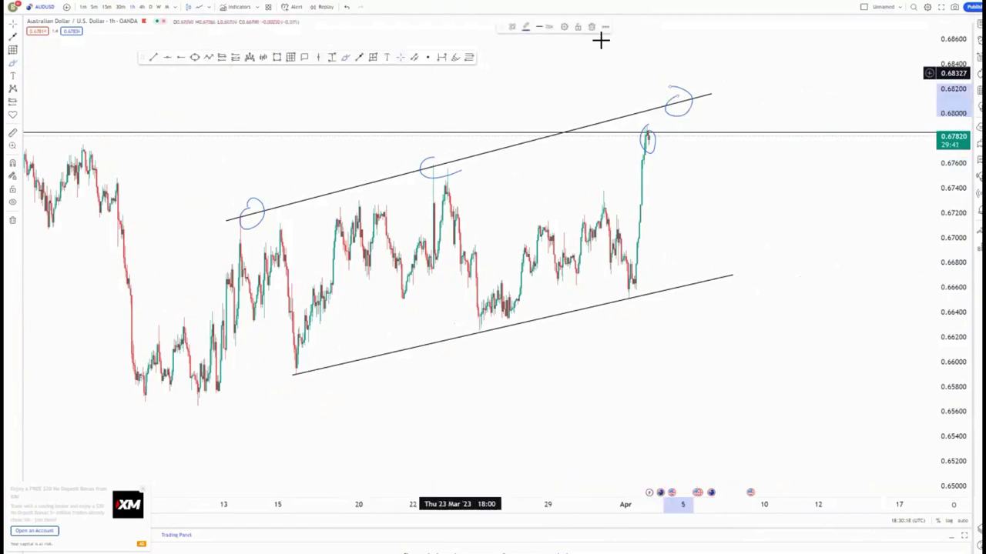
click(592, 26)
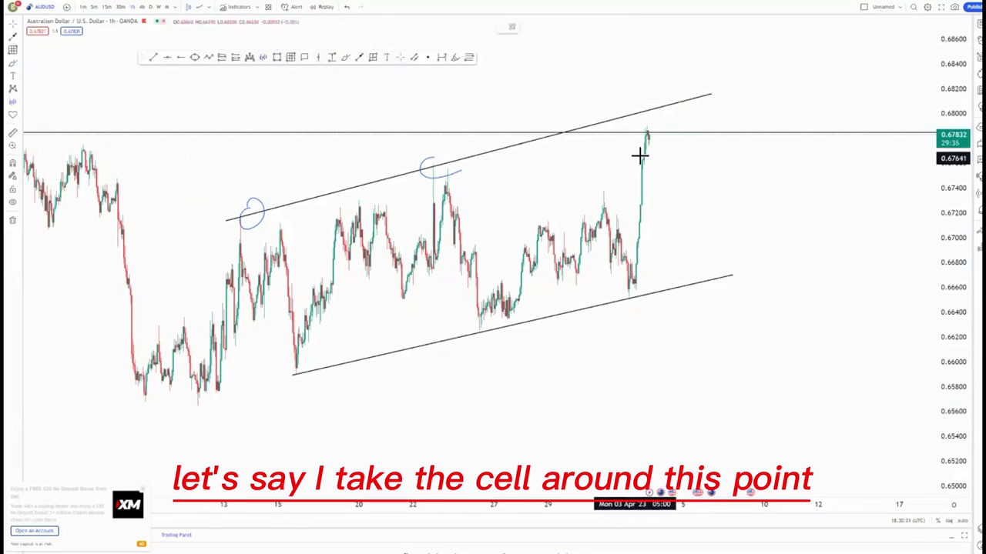
Project the latest rise up to the channel's upper line as a bars pattern, and place a short position with entry 0.68036 and stop 0.68199.
mouse_move(651, 136)
mouse_down()
mouse_move(654, 121)
mouse_move(676, 118)
mouse_up()
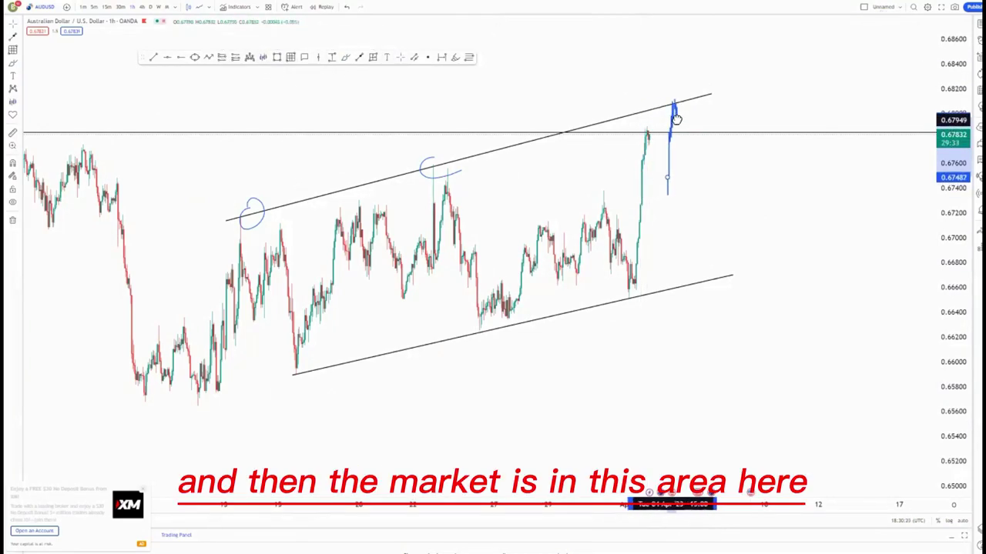
click(674, 174)
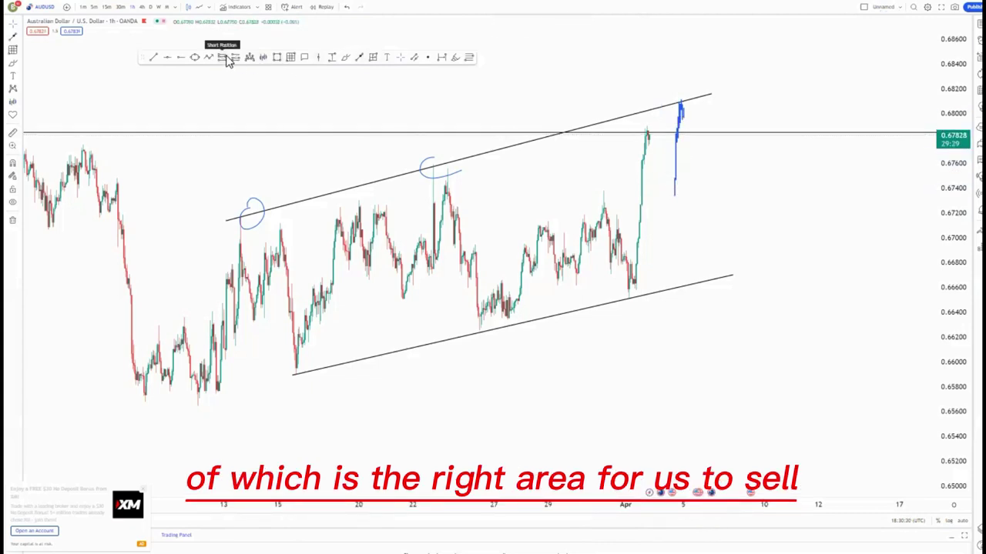
click(679, 109)
drag(681, 52, 681, 89)
scroll(701, 233, down, 1)
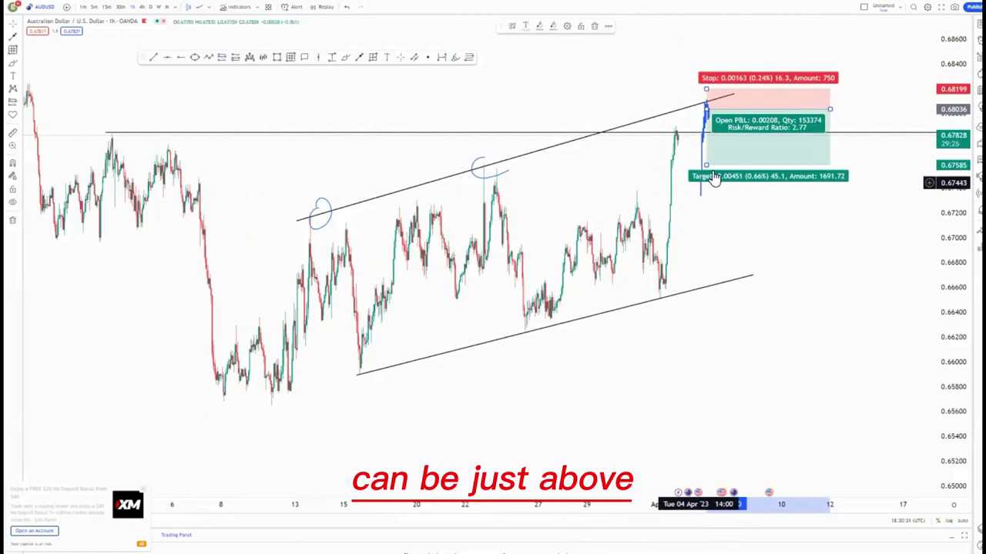
Draw a horizontal ray from the 15 March low where the channel's lower line starts, and extend the short position's target to 0.65874.
drag(715, 177, 738, 295)
drag(733, 375, 611, 313)
scroll(790, 341, down, 3)
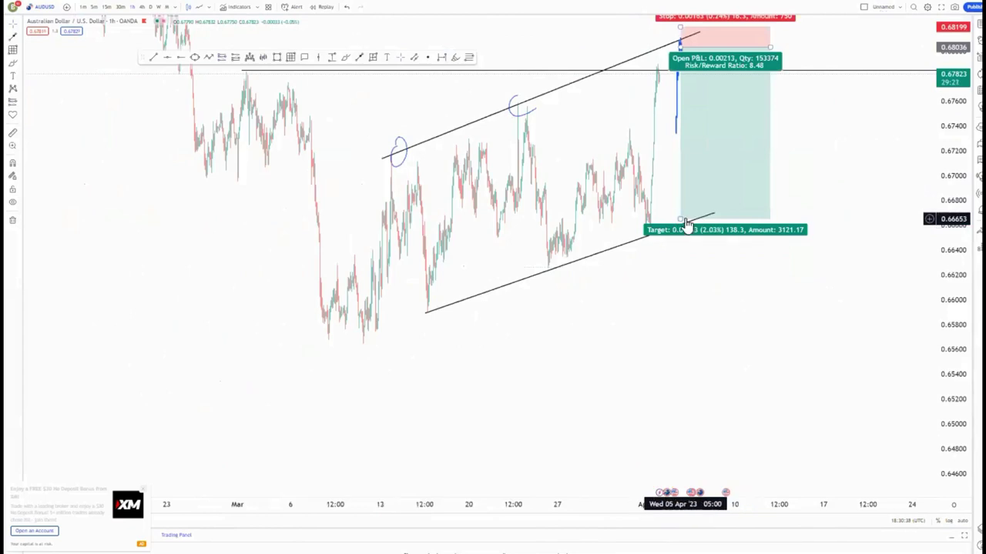
drag(686, 224, 680, 294)
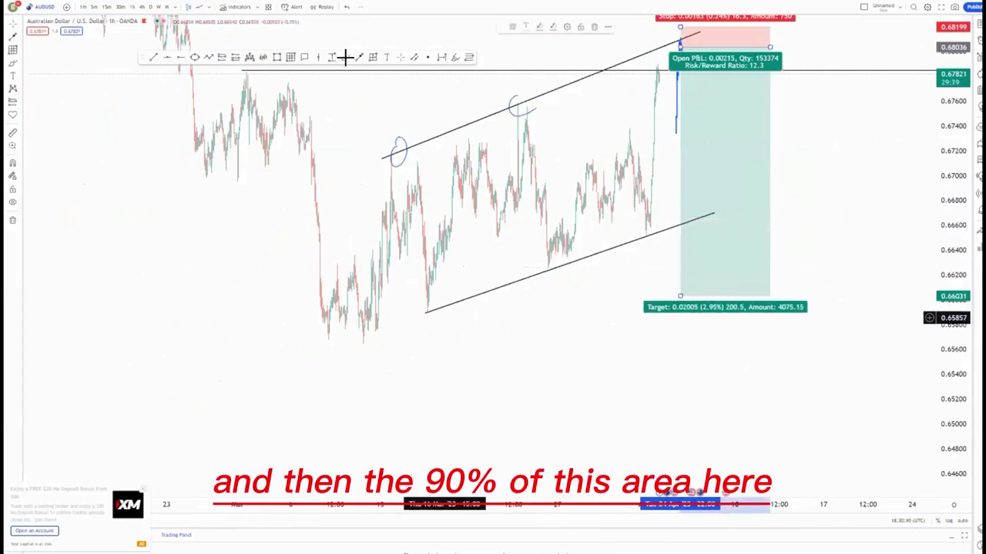
click(182, 59)
click(428, 312)
drag(677, 295, 681, 313)
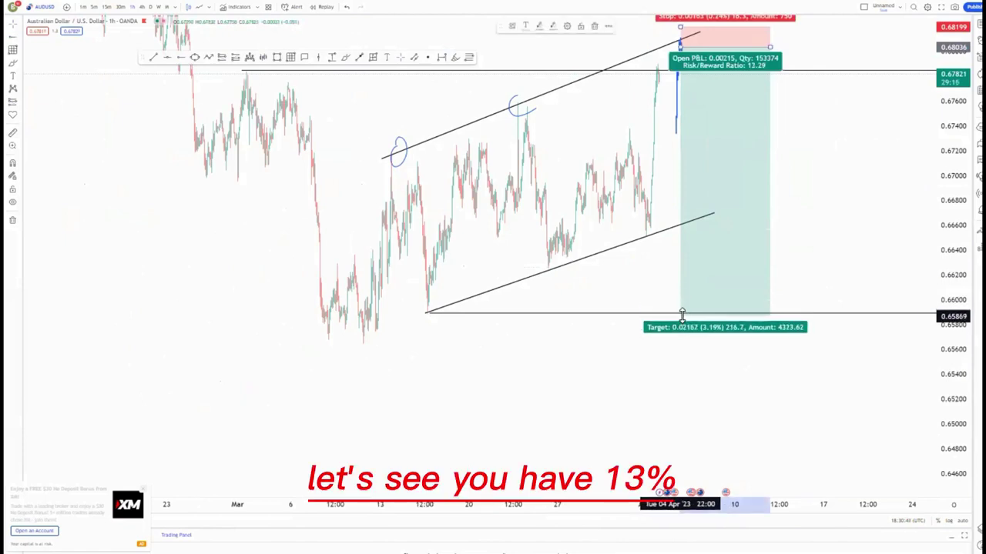
Extend the short position's target down to the October 2022 low level at 0.61785.
drag(943, 242, 944, 352)
drag(675, 403, 570, 259)
scroll(720, 342, down, 12)
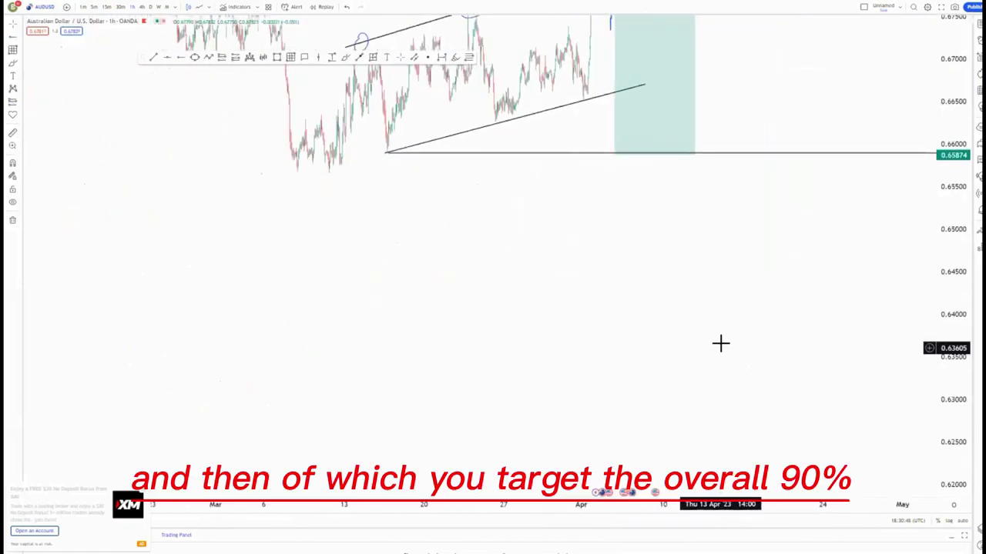
drag(948, 131, 935, 324)
drag(710, 382, 623, 283)
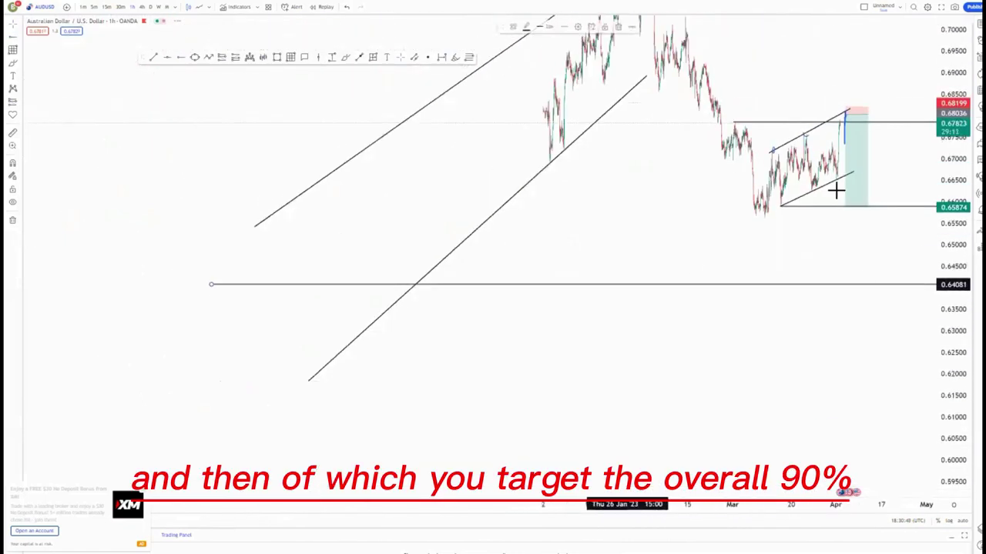
click(346, 7)
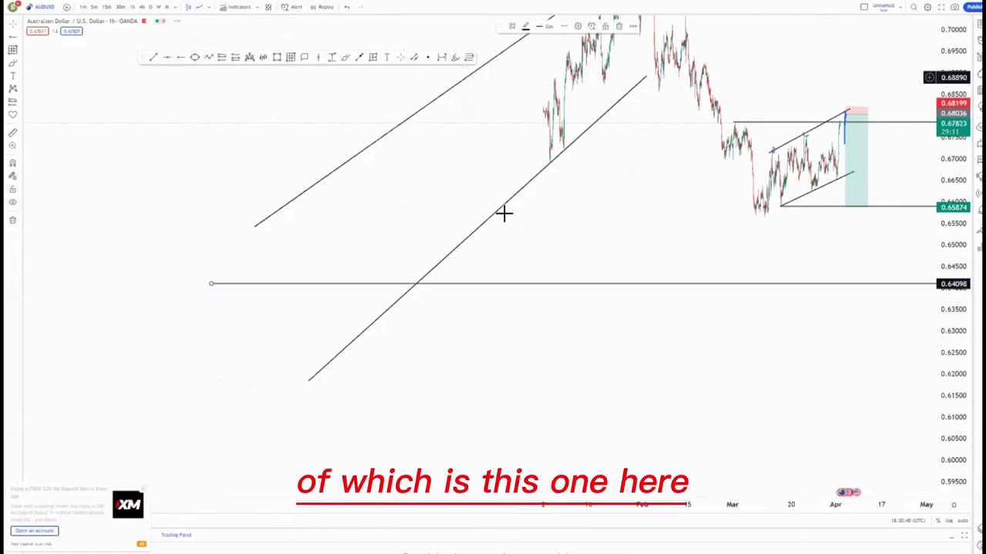
drag(843, 207, 847, 383)
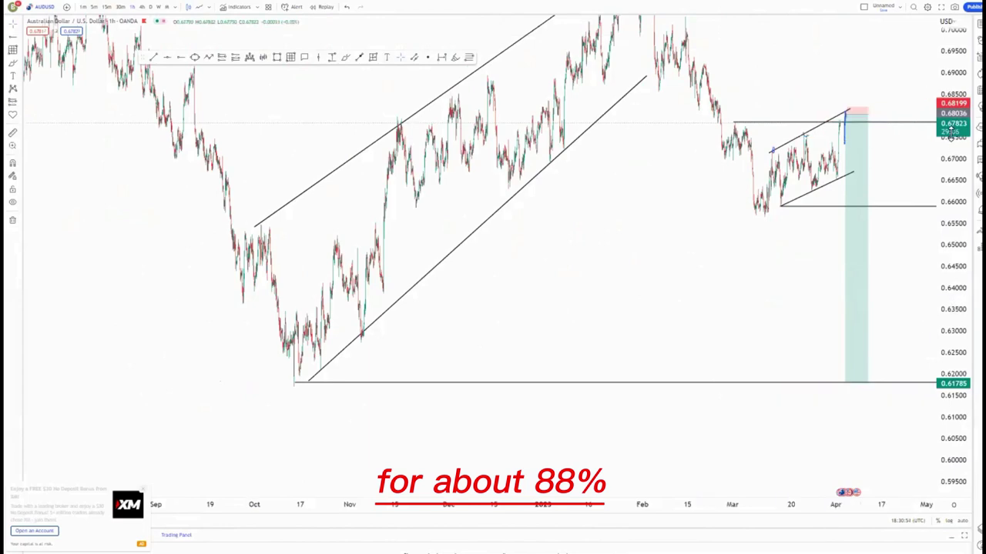
Delete the circles marking the first two touches of the small channel's upper line, and start that line at the mid-March swing high.
drag(951, 132, 950, 250)
scroll(649, 236, up, 7)
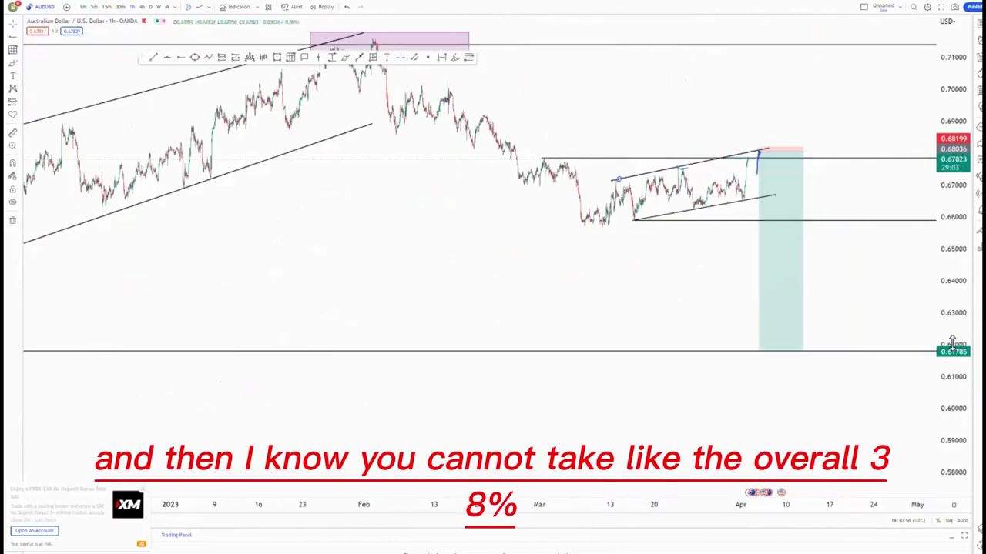
drag(952, 342, 920, 141)
scroll(422, 266, up, 5)
drag(385, 304, 441, 382)
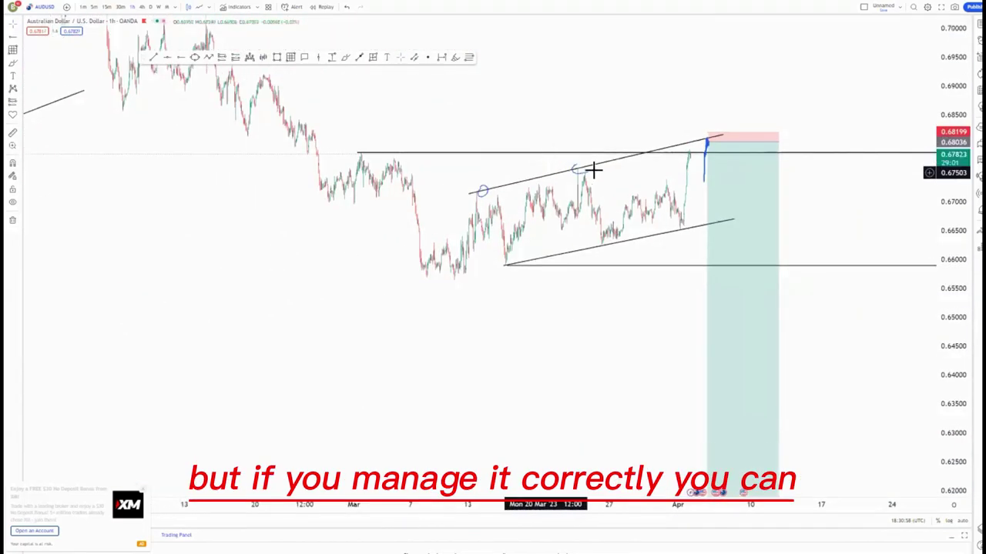
click(591, 173)
click(592, 30)
click(487, 194)
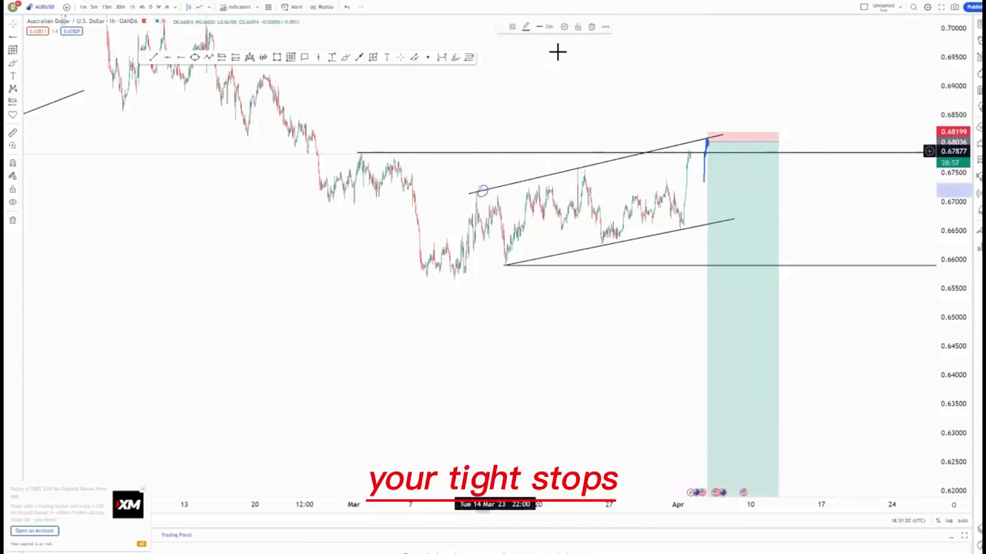
drag(473, 198, 478, 198)
click(536, 291)
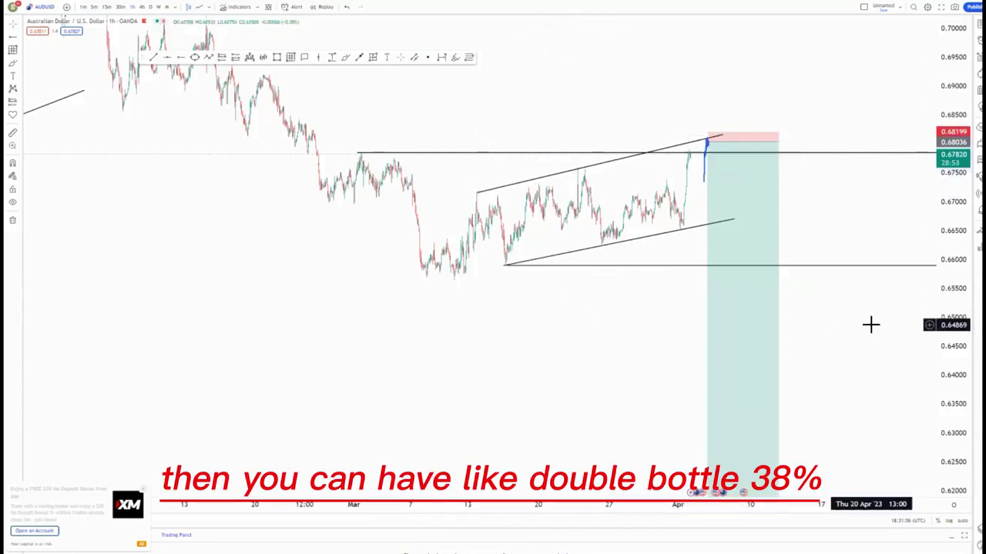
Circle the early March and latest highs at the horizontal level with the Brush, and sketch a drop into a tight flag below.
scroll(871, 323, up, 4)
drag(939, 366, 939, 239)
drag(768, 215, 890, 190)
scroll(803, 275, up, 4)
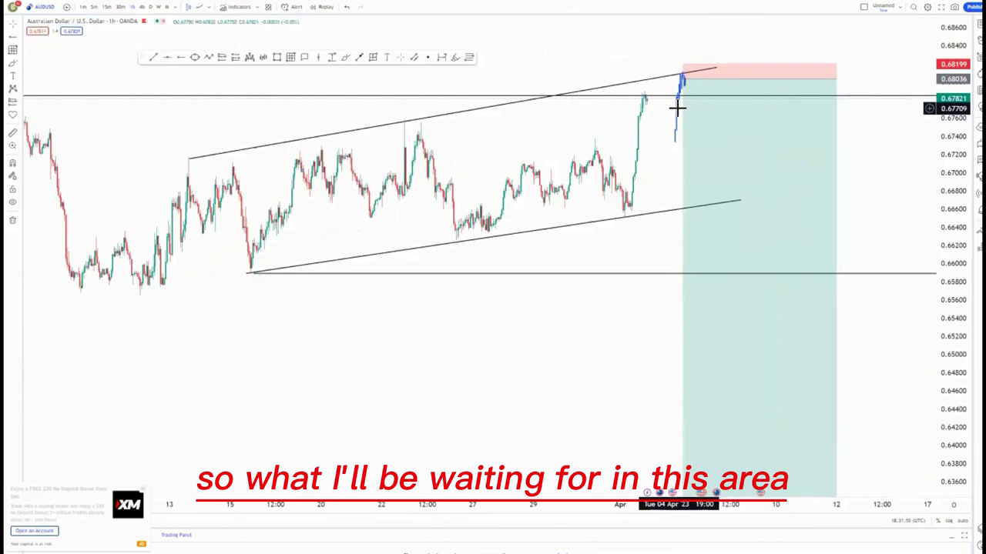
click(678, 106)
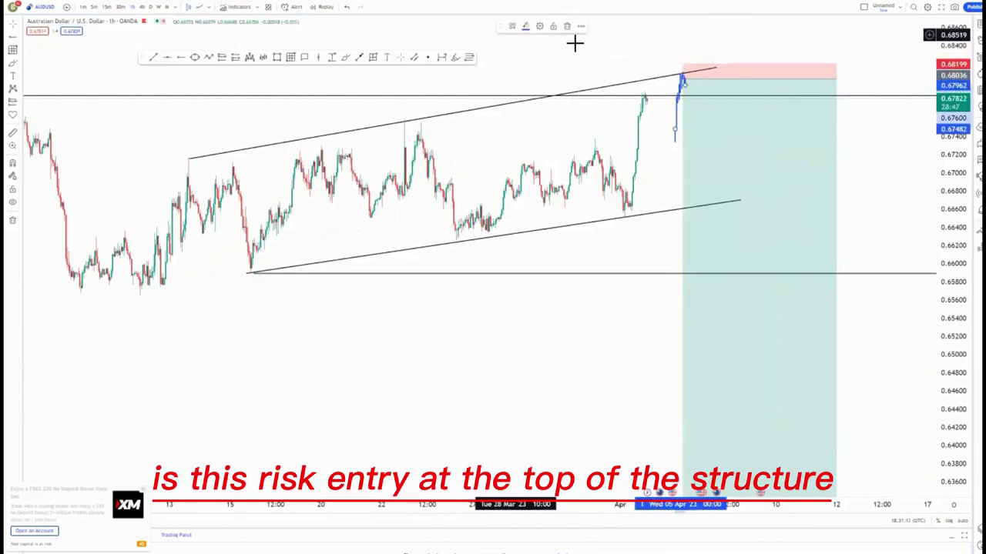
click(349, 61)
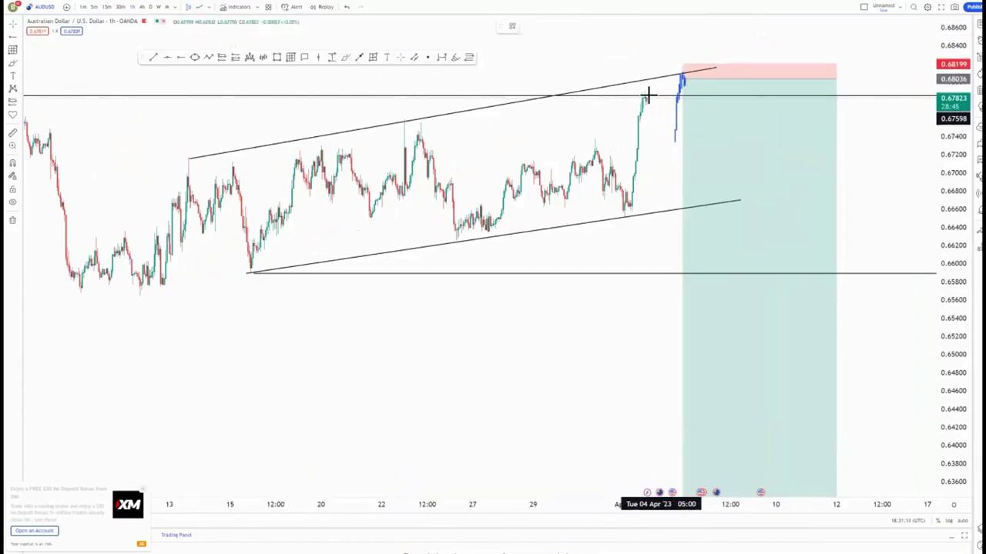
scroll(237, 102, down, 3)
click(198, 96)
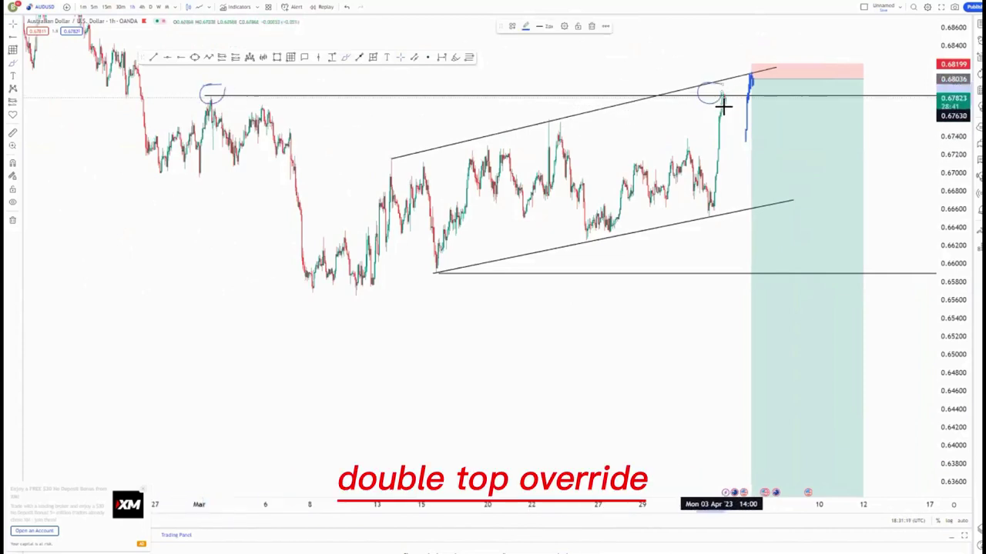
mouse_move(735, 139)
mouse_down()
mouse_move(737, 120)
mouse_move(738, 137)
mouse_up()
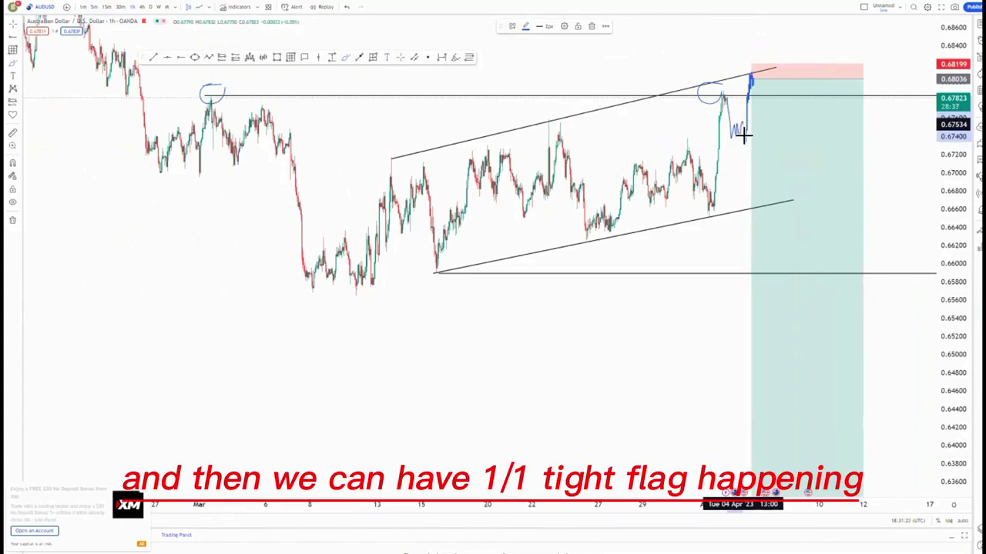
Delete the projected bars pattern, and move the short position beside the sketched flag with entry 0.67415 and stop 0.67646.
click(385, 57)
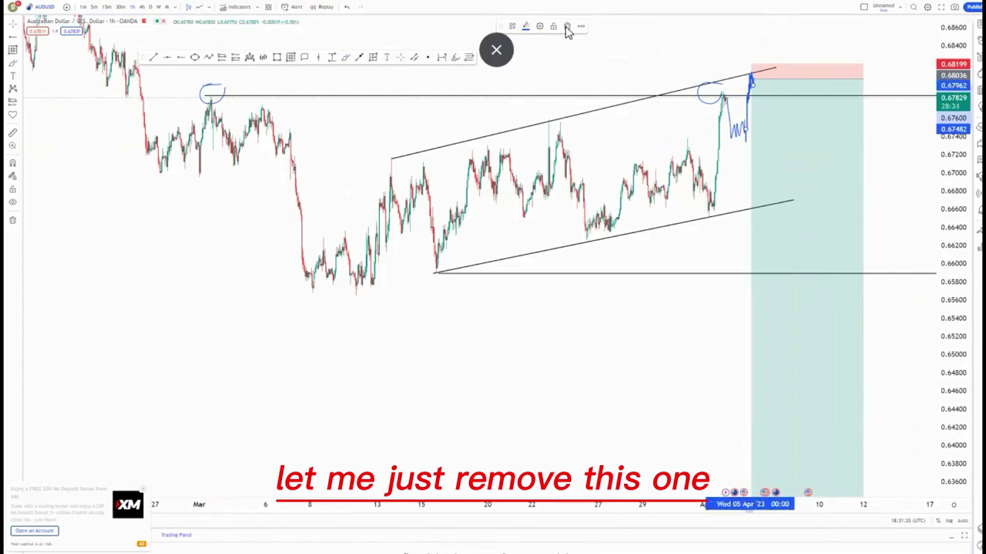
click(567, 28)
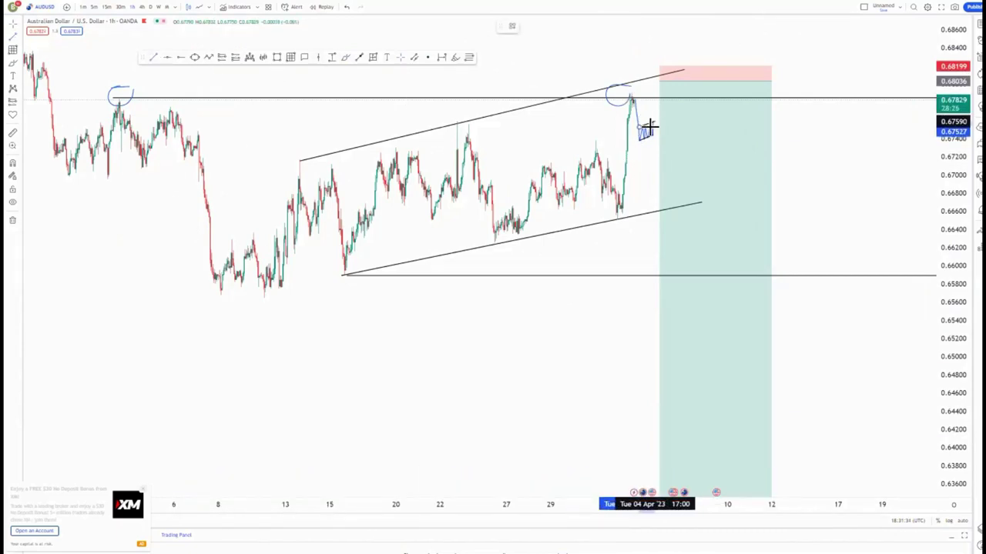
drag(729, 127, 720, 182)
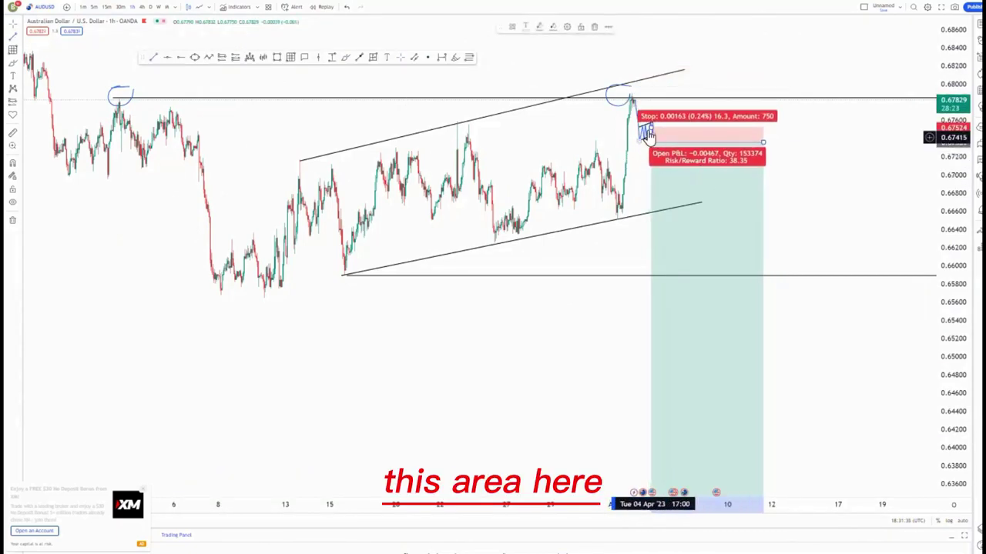
mouse_move(650, 129)
mouse_down()
mouse_move(652, 115)
mouse_move(654, 137)
mouse_up()
click(616, 190)
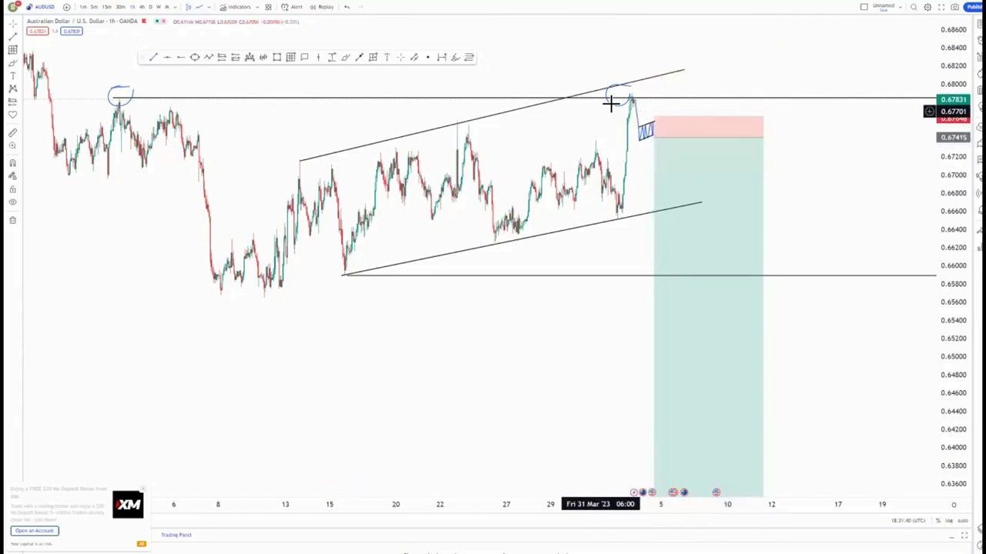
double_click(615, 111)
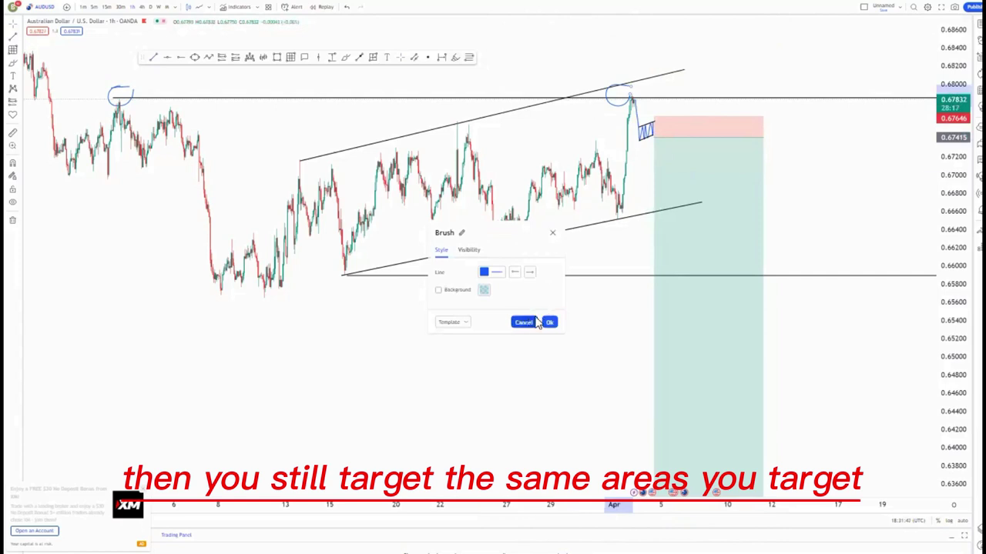
click(537, 322)
Set the short position's target at the channel's lower line, 0.66544, and extend it to the mid-March low level at 0.65900.
mouse_move(819, 125)
mouse_down()
mouse_move(803, 90)
mouse_move(800, 142)
mouse_up()
drag(950, 158, 941, 340)
drag(836, 345, 855, 182)
drag(652, 370, 616, 96)
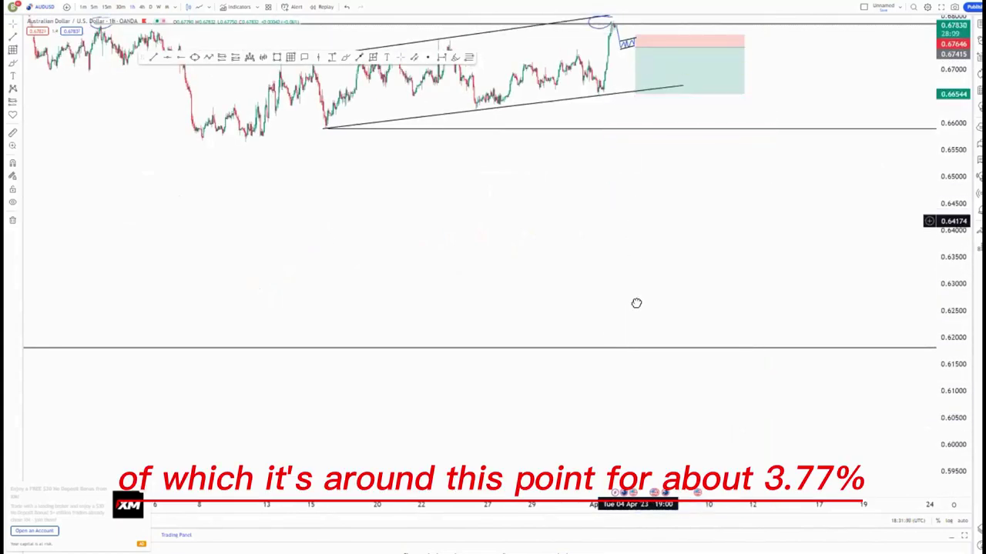
drag(637, 303, 636, 316)
drag(947, 322, 946, 176)
drag(665, 300, 675, 352)
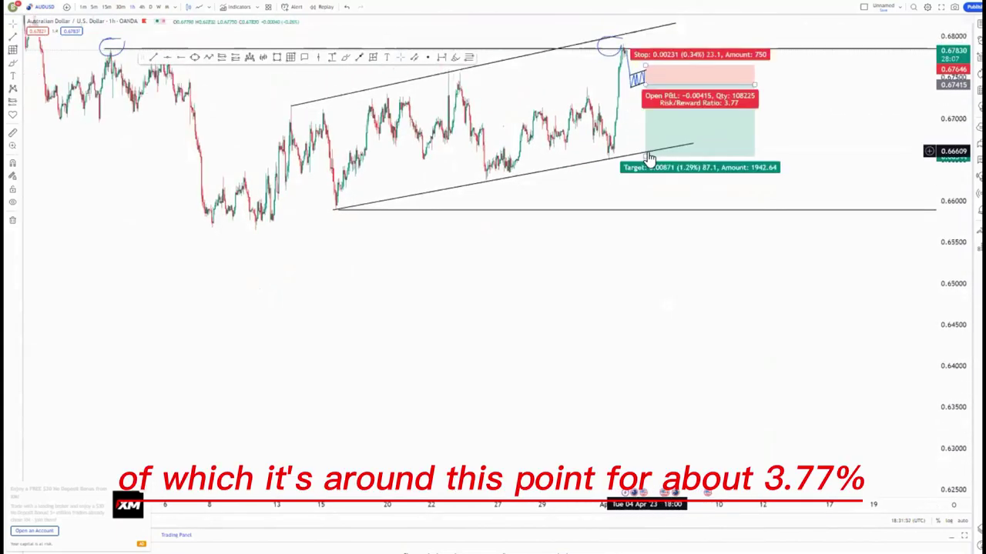
drag(645, 154, 645, 210)
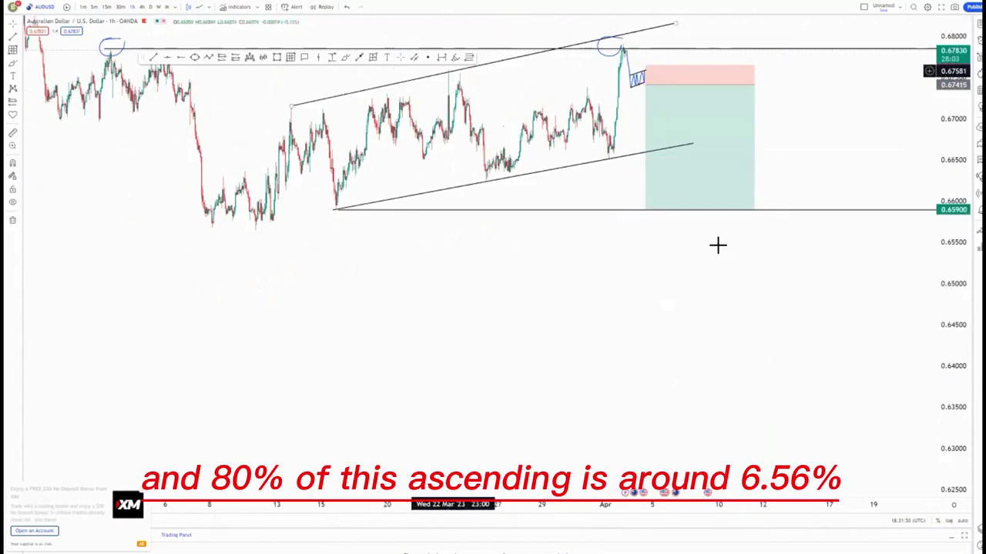
Extend the short position's target down to the October 2022 low level at 0.61782.
drag(746, 261, 593, 196)
drag(962, 167, 962, 240)
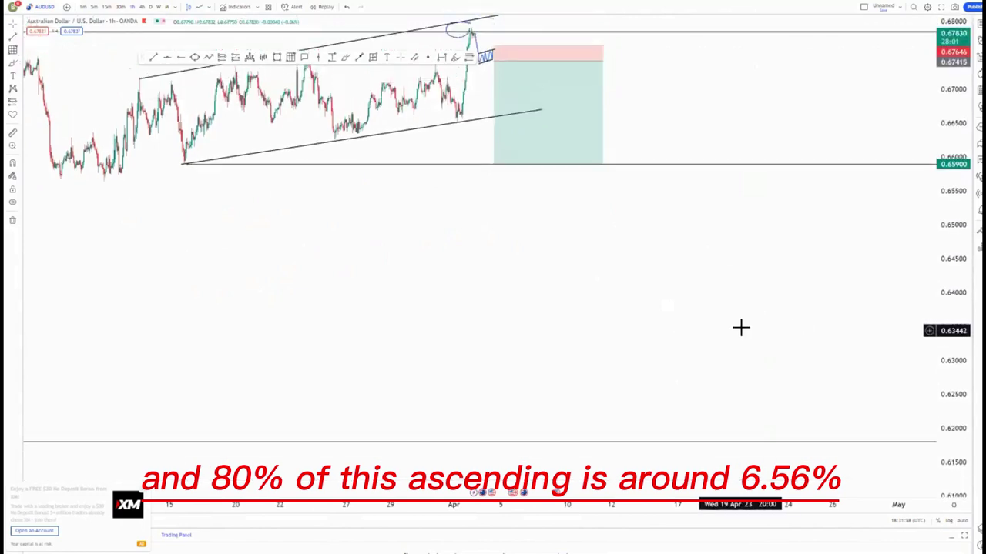
scroll(742, 328, down, 5)
drag(676, 161, 715, 443)
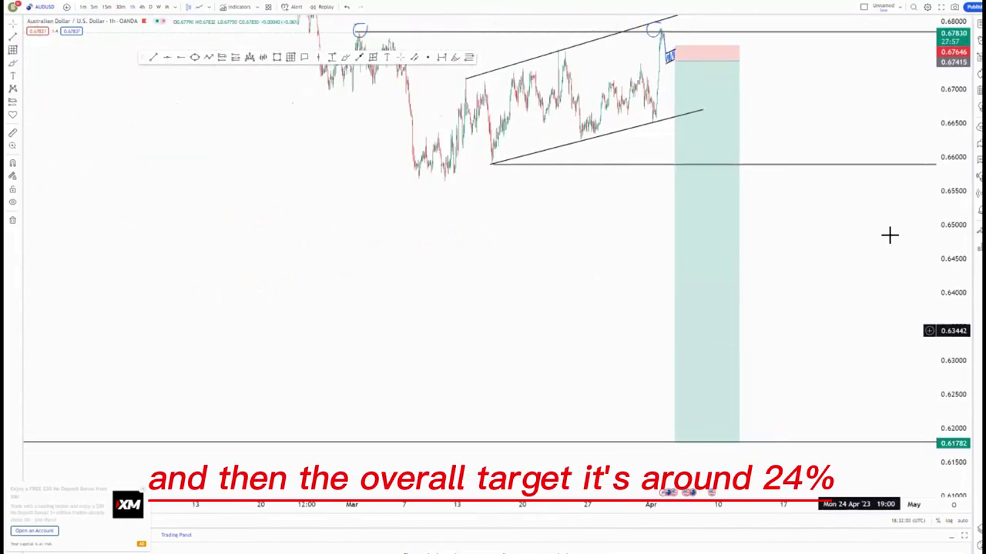
scroll(919, 192, down, 5)
scroll(536, 335, down, 4)
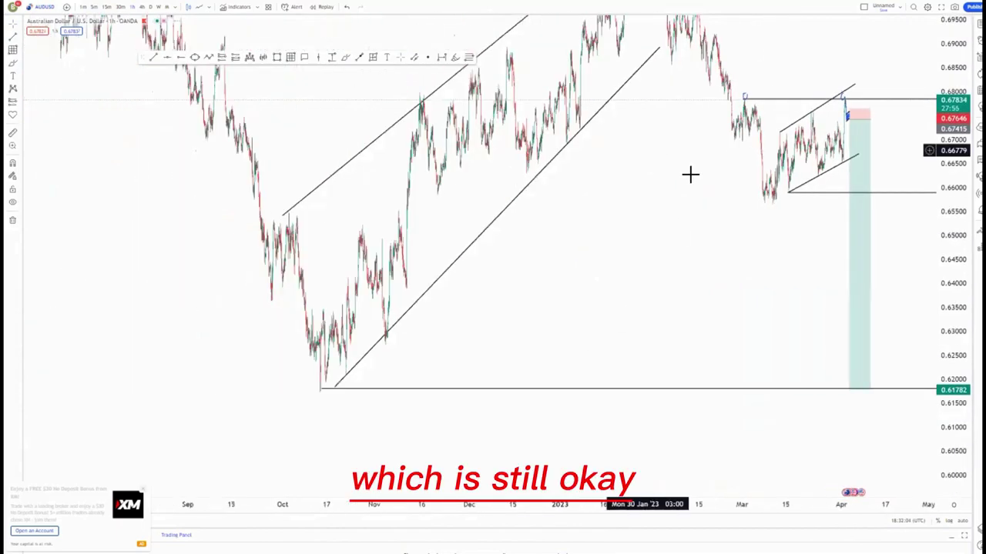
drag(653, 214, 541, 254)
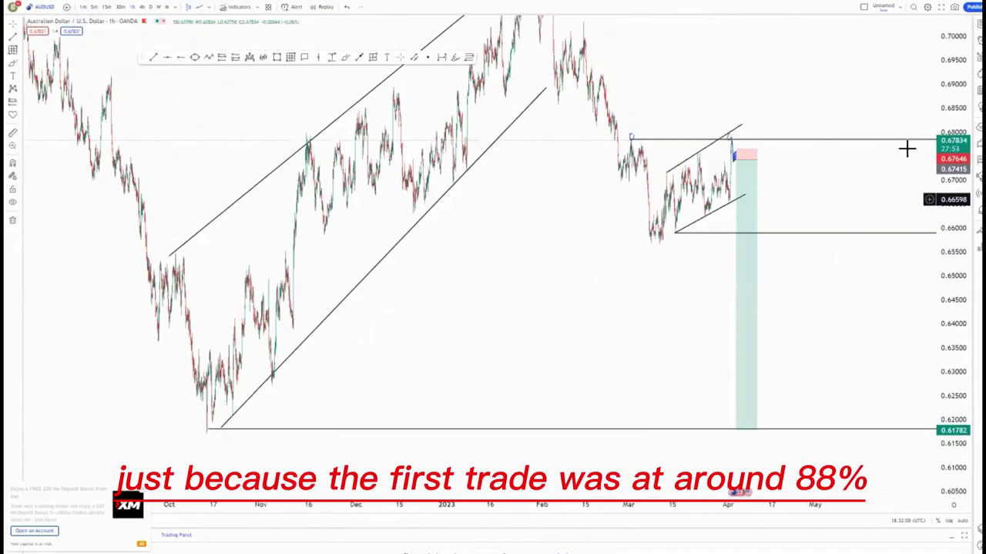
drag(939, 168, 937, 233)
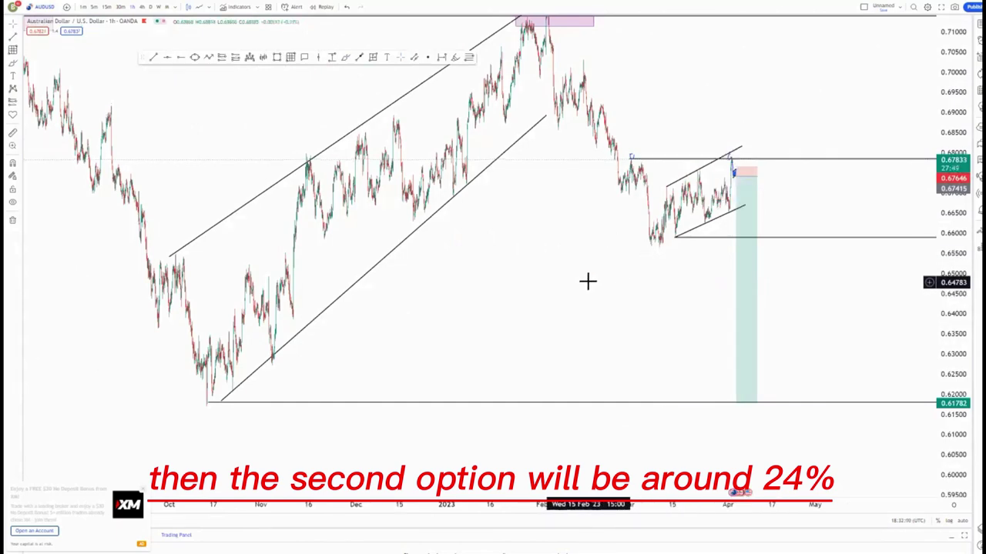
drag(961, 101, 951, 268)
drag(466, 282, 642, 235)
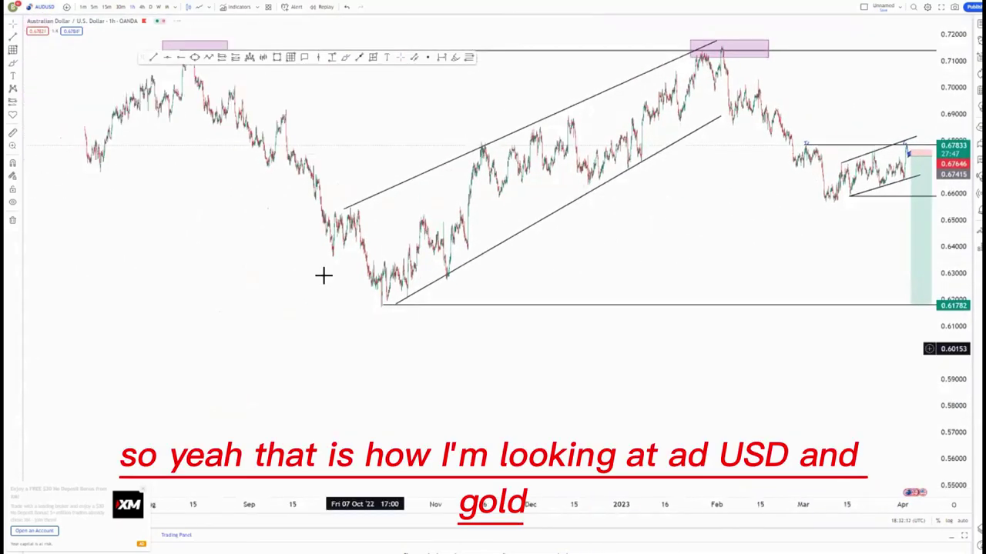